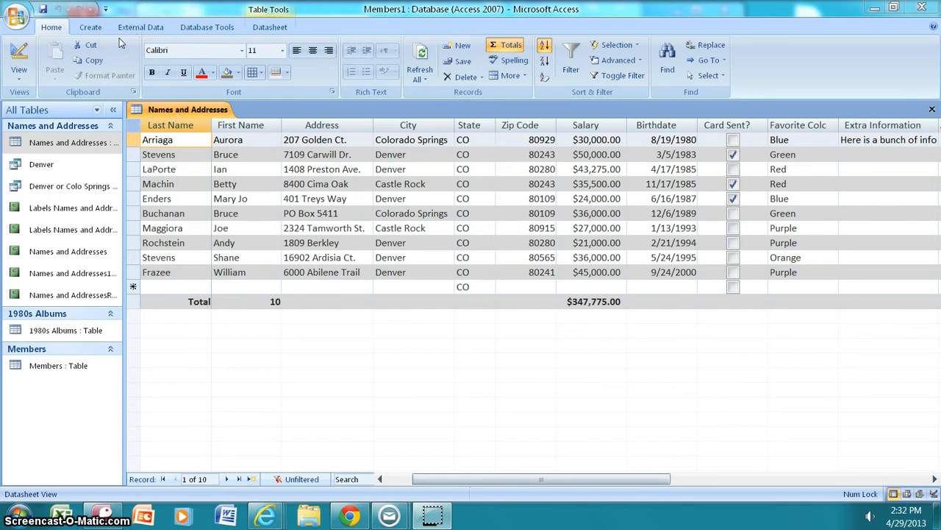
Create a basic form from the Names and Addresses table
click(87, 28)
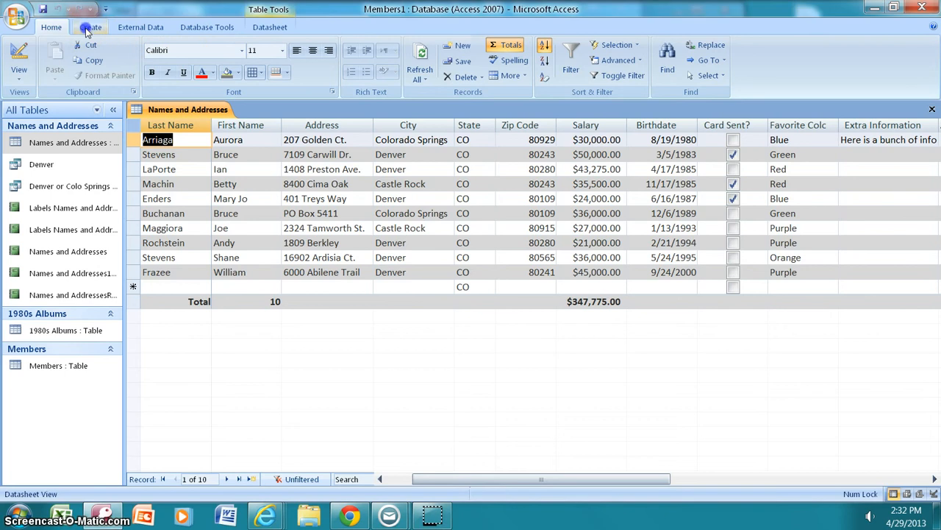
click(89, 28)
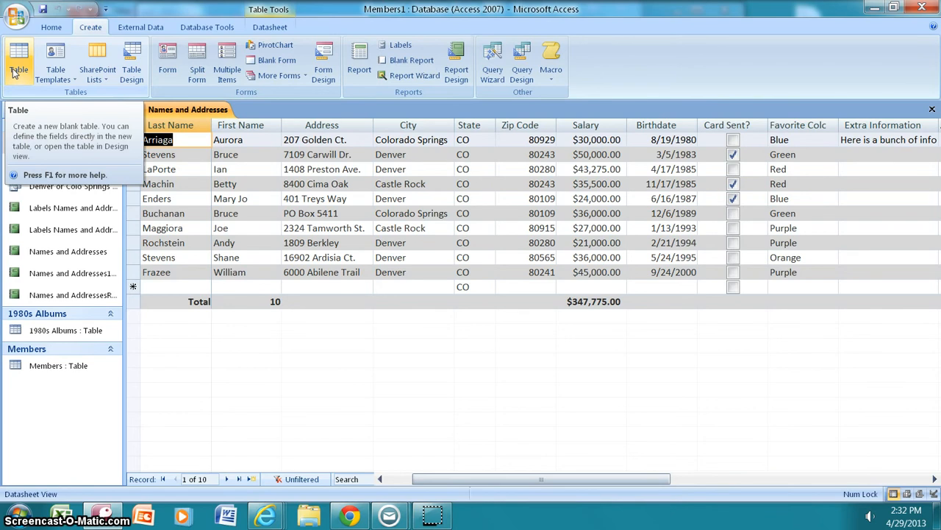
click(90, 28)
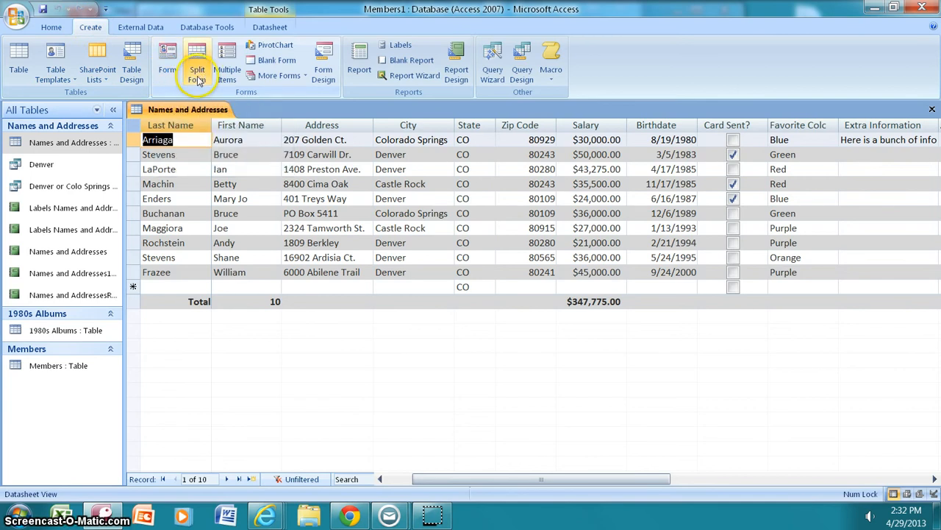
click(226, 77)
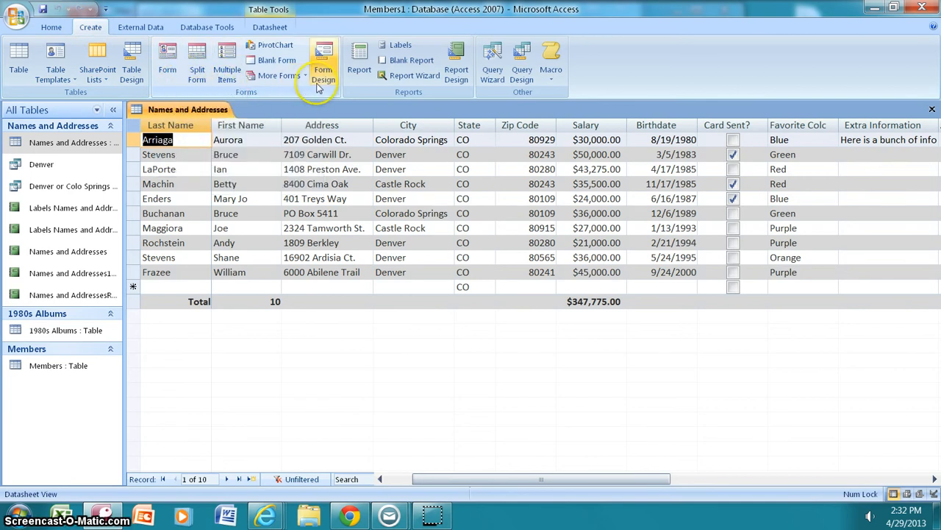
click(168, 74)
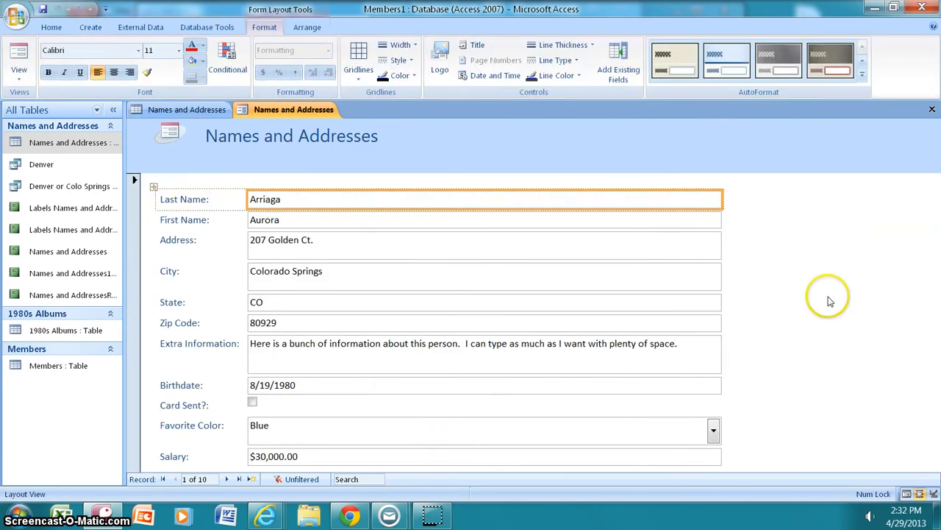
click(829, 298)
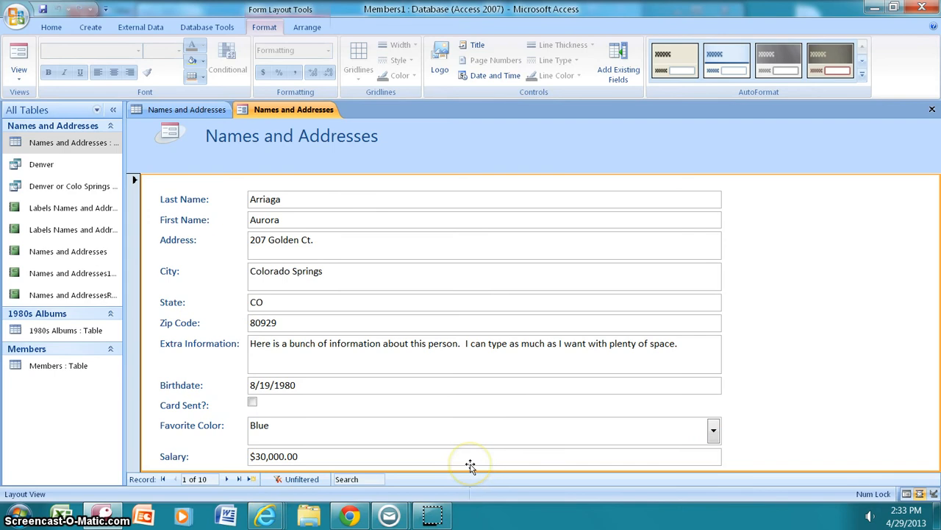
Page forward through the form's records one at a time, and return to the first record
click(227, 480)
click(227, 479)
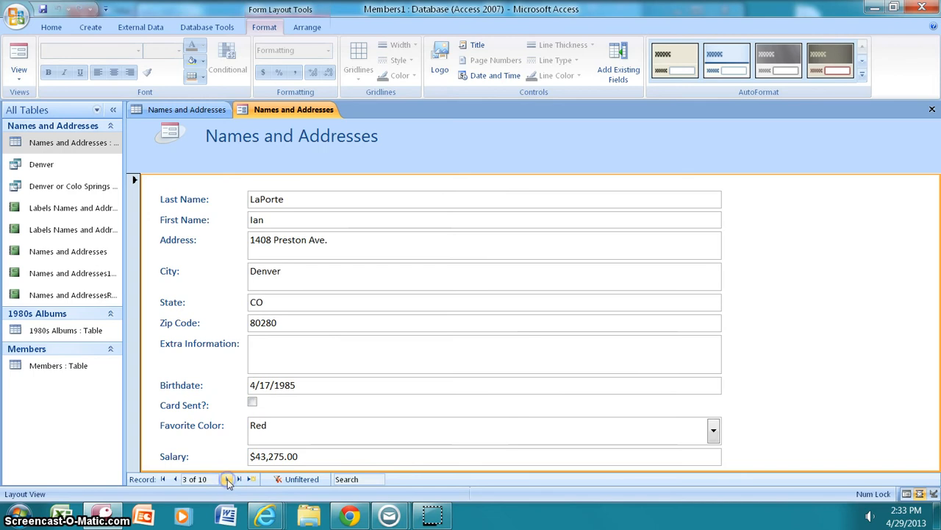
click(227, 480)
click(228, 480)
click(228, 480)
click(227, 480)
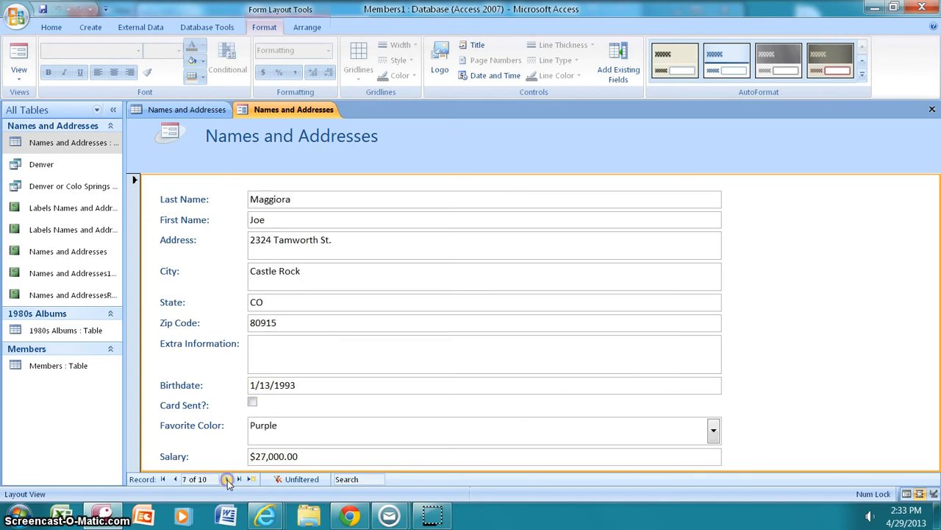
click(227, 479)
click(227, 480)
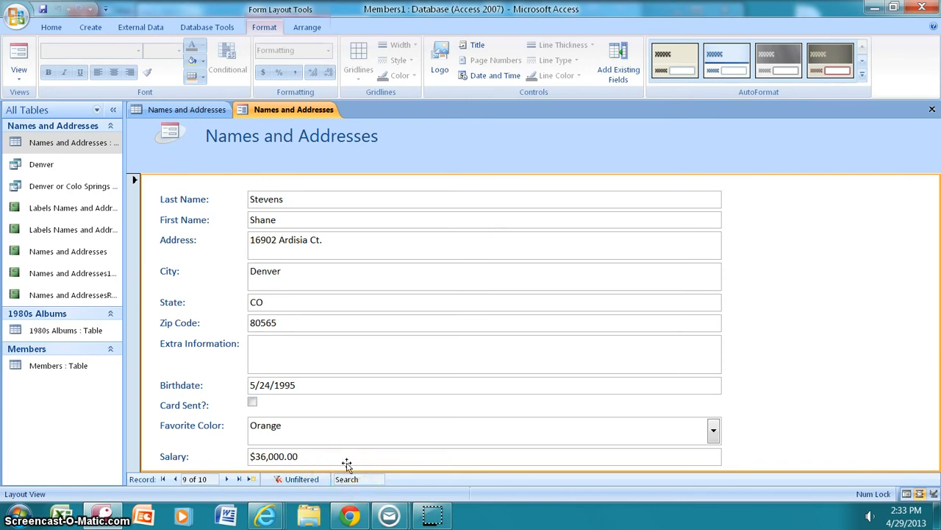
click(164, 479)
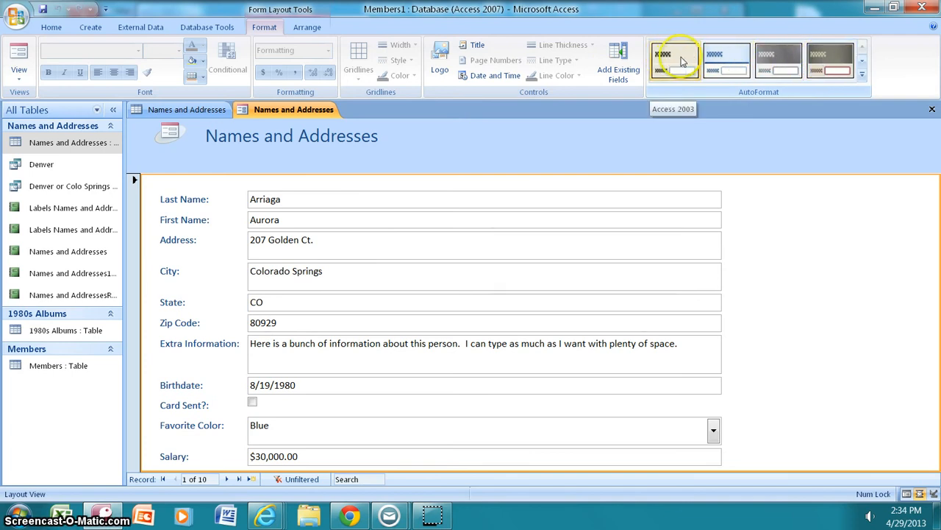
Apply the Access 2003 AutoFormat to the form and switch it to Design View
click(862, 76)
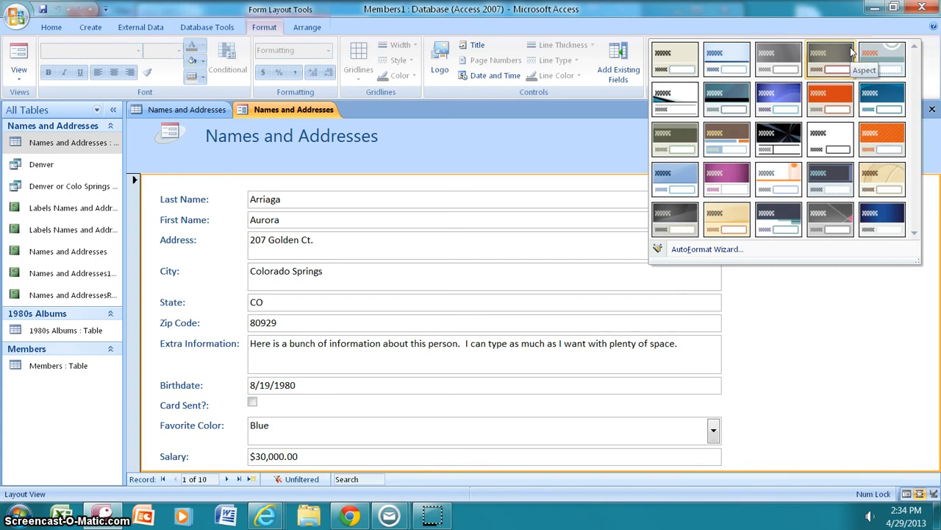
click(678, 56)
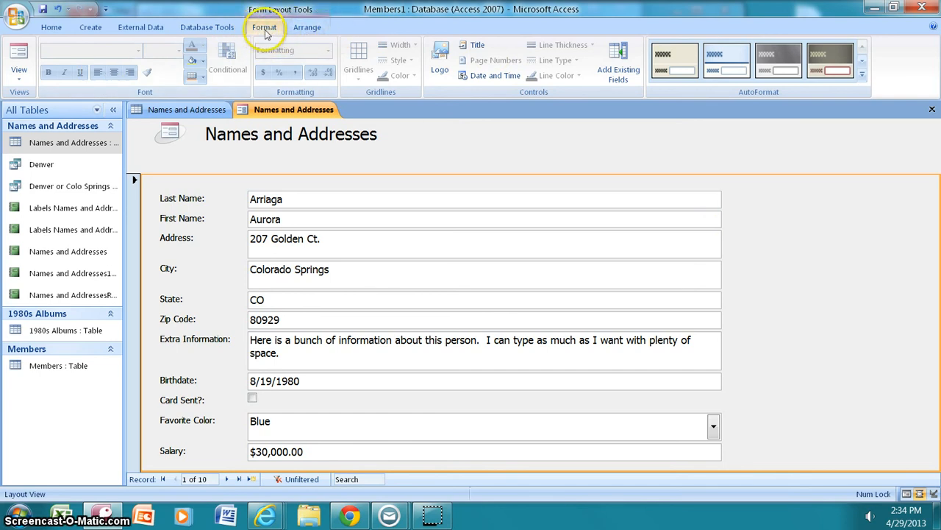
click(19, 77)
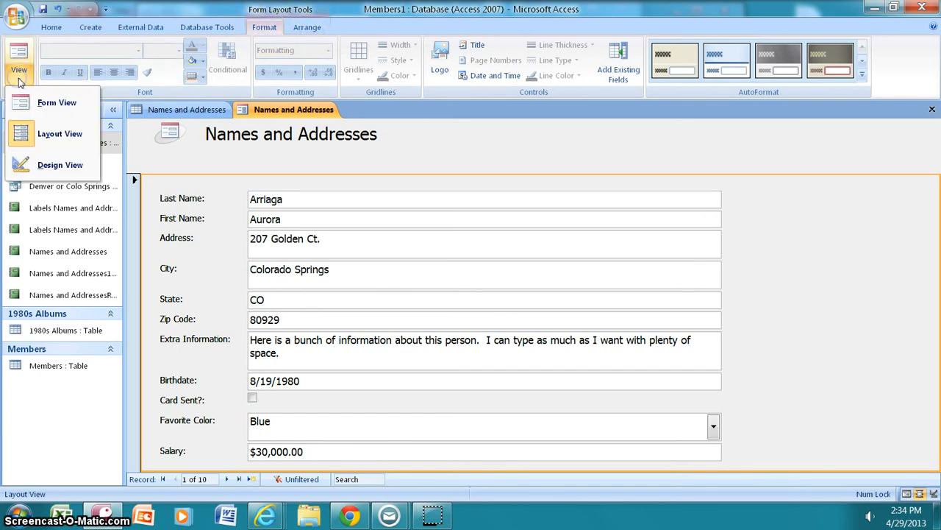
click(57, 168)
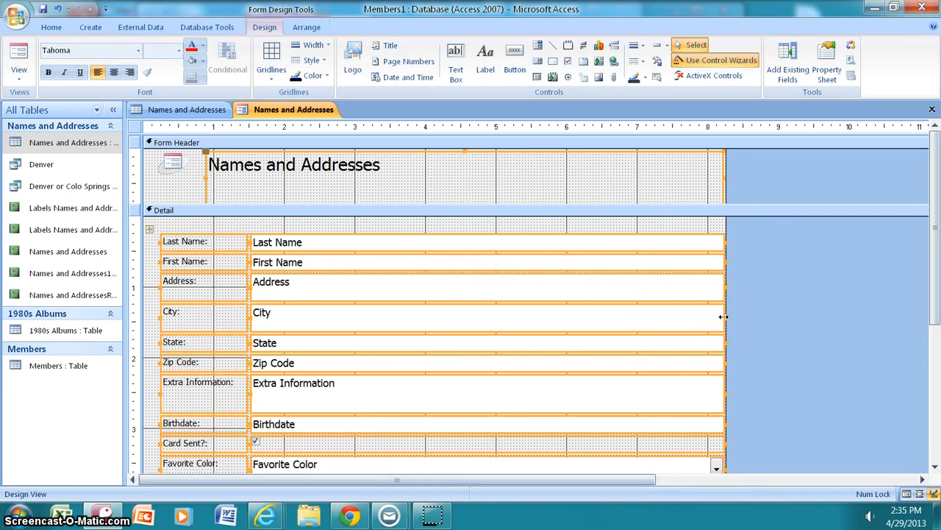
Narrow the form's stacked labels slightly and shorten all stacked field boxes to end at about the 4-inch ruler mark
mouse_move(724, 316)
mouse_down()
mouse_move(626, 317)
mouse_move(708, 317)
mouse_up()
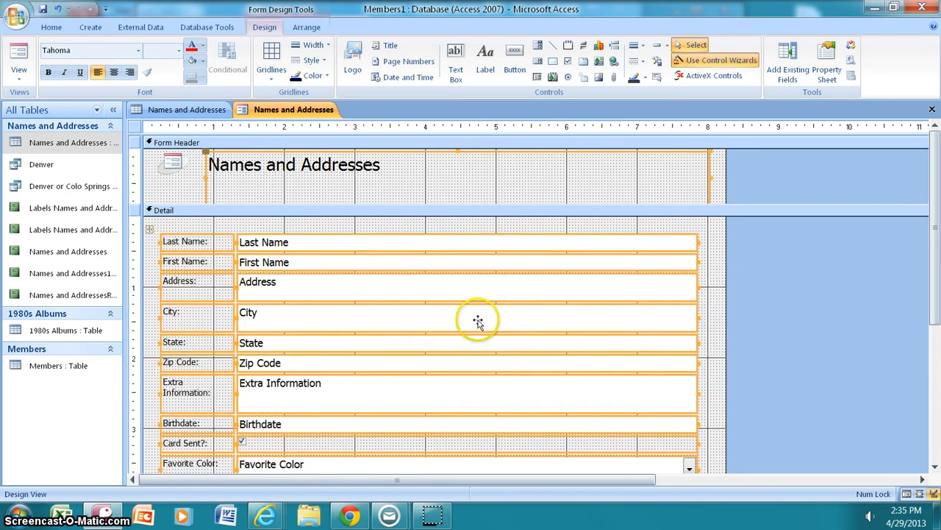
drag(521, 319, 524, 319)
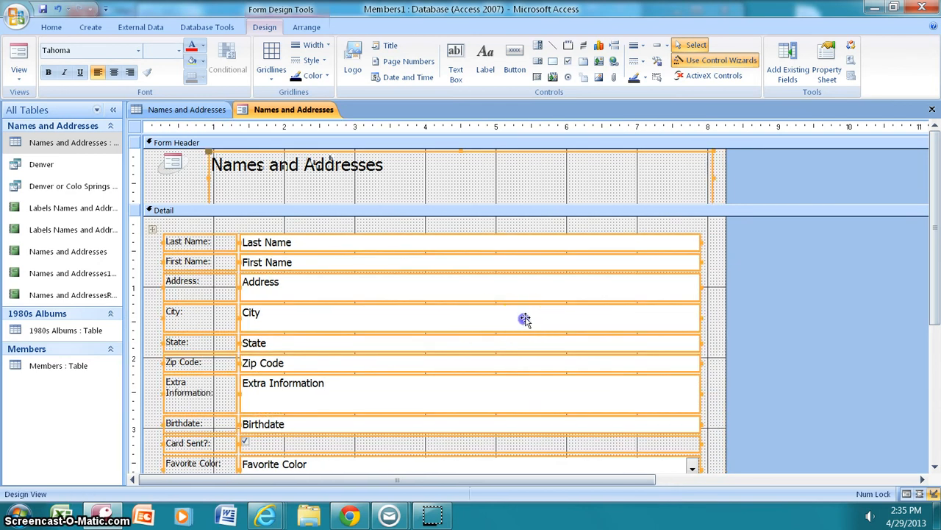
click(703, 322)
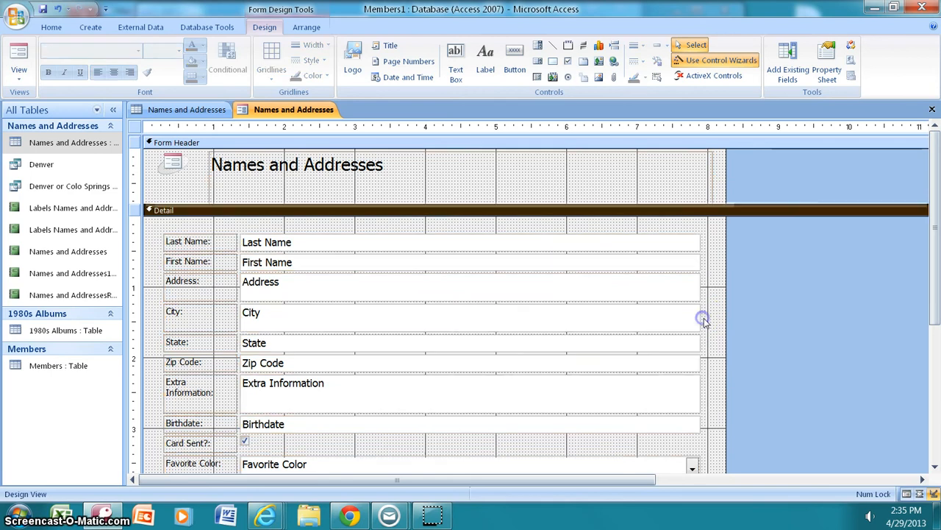
click(695, 318)
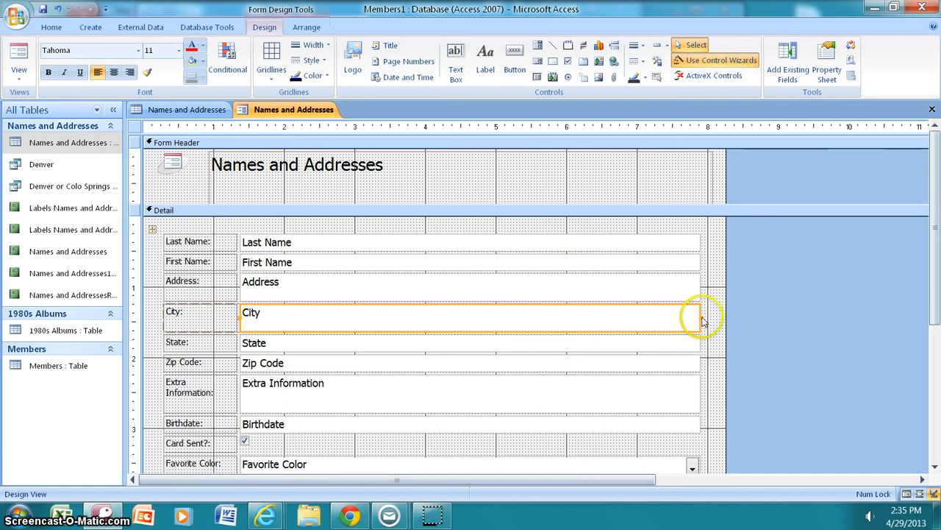
drag(702, 317, 424, 312)
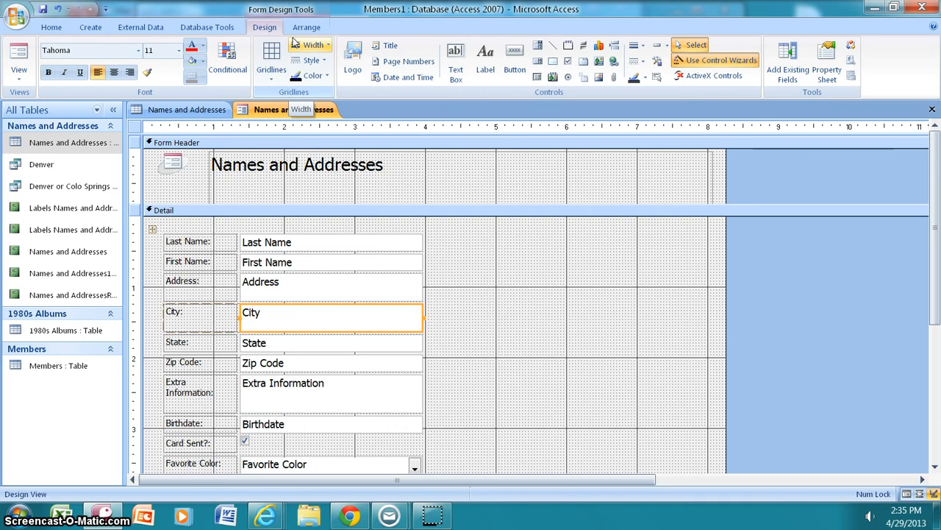
Remove the State field from the form's stacked control layout
click(314, 26)
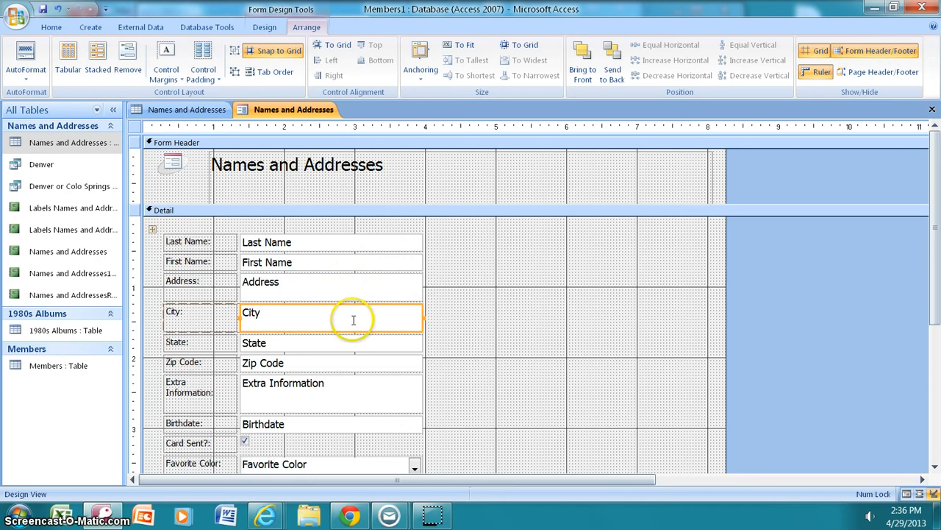
click(266, 342)
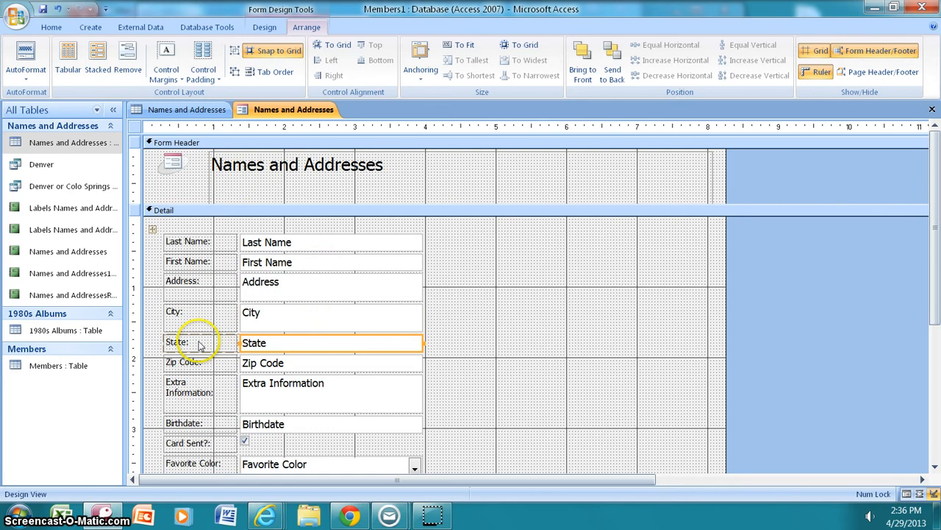
click(126, 62)
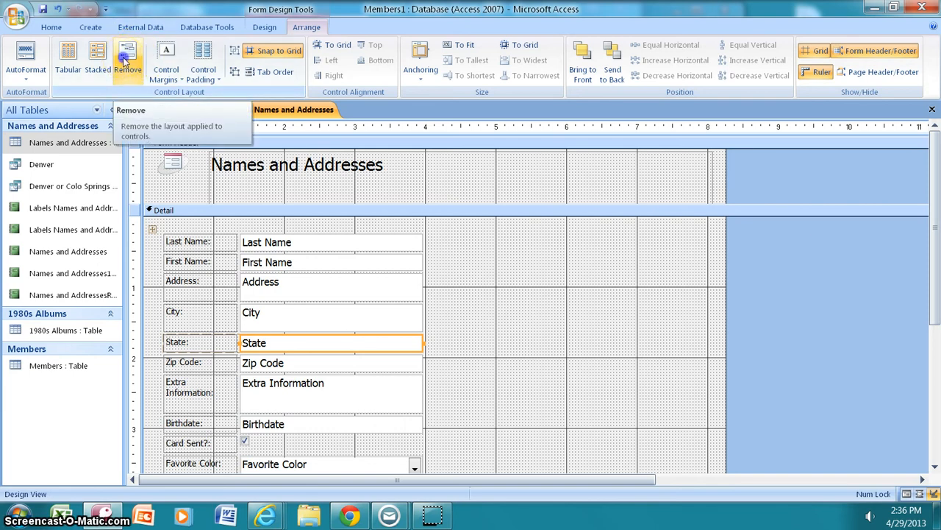
key(Delete)
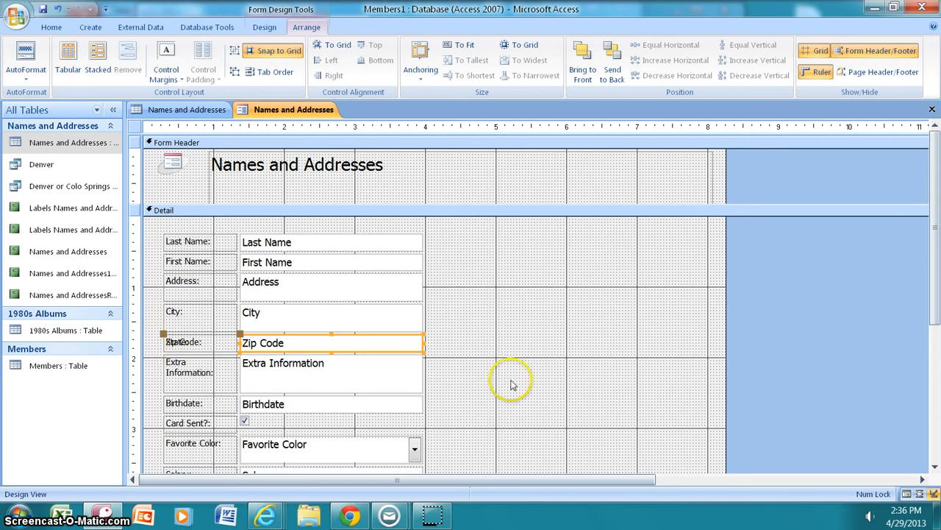
Detach the Salary field from the control layout and place it in the empty area beside the column, with its box about 1.3 inches wide
scroll(509, 375, down, 3)
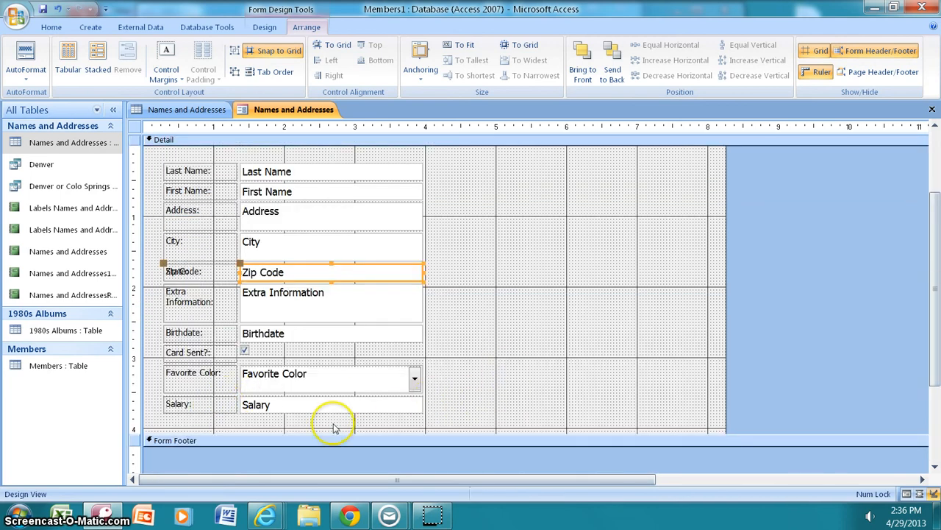
click(346, 401)
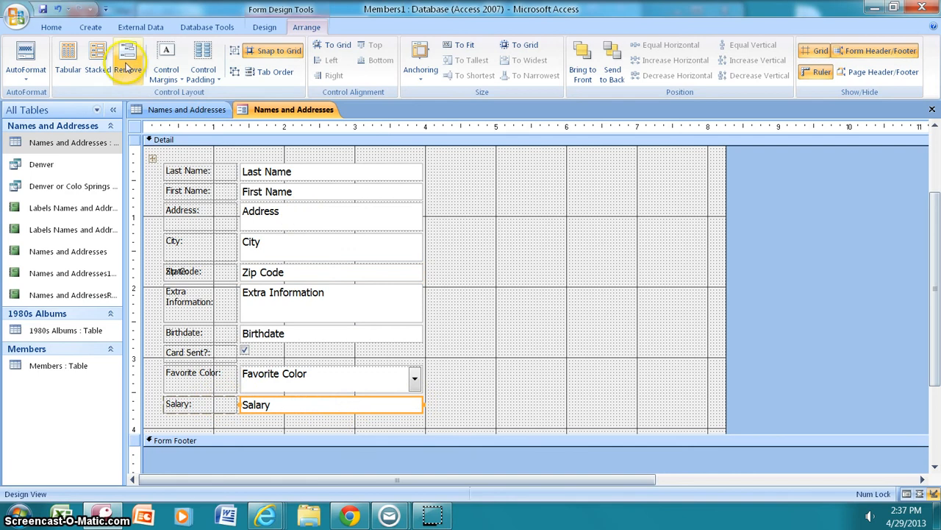
click(127, 66)
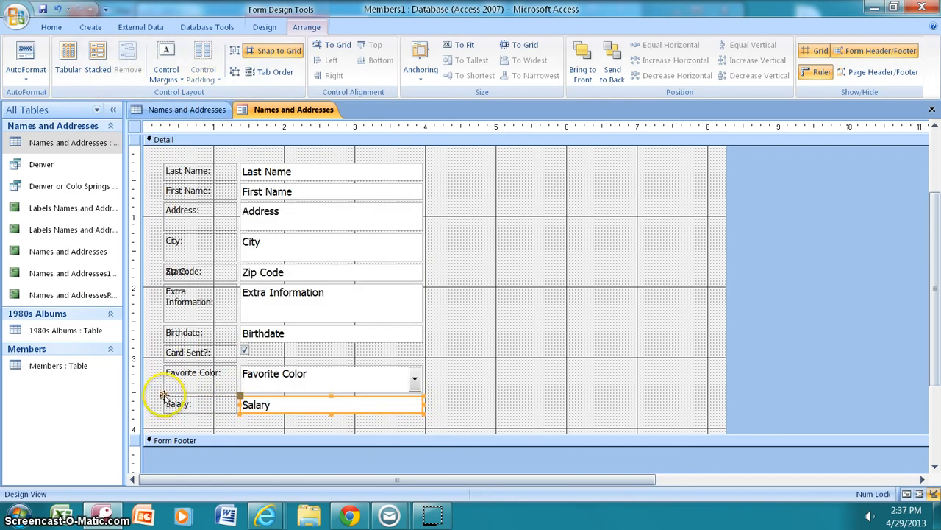
drag(164, 396, 473, 395)
click(307, 406)
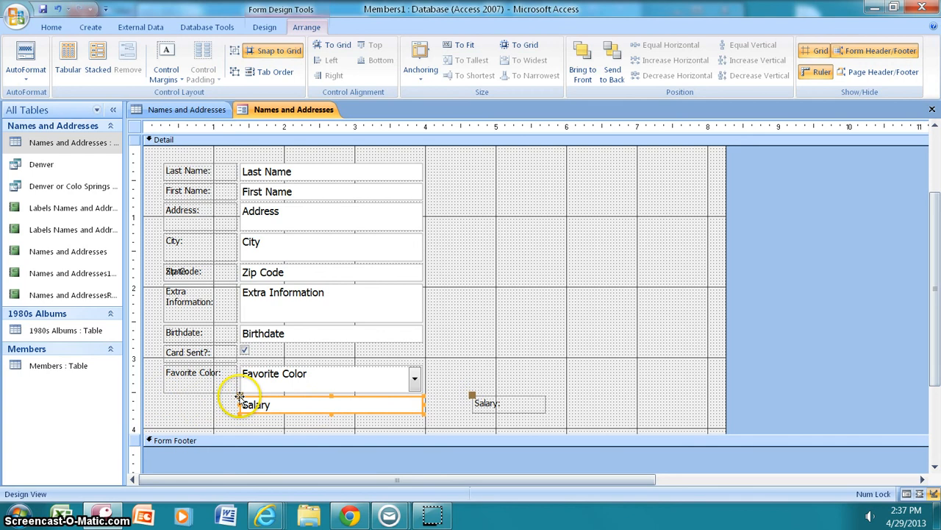
drag(239, 398, 552, 398)
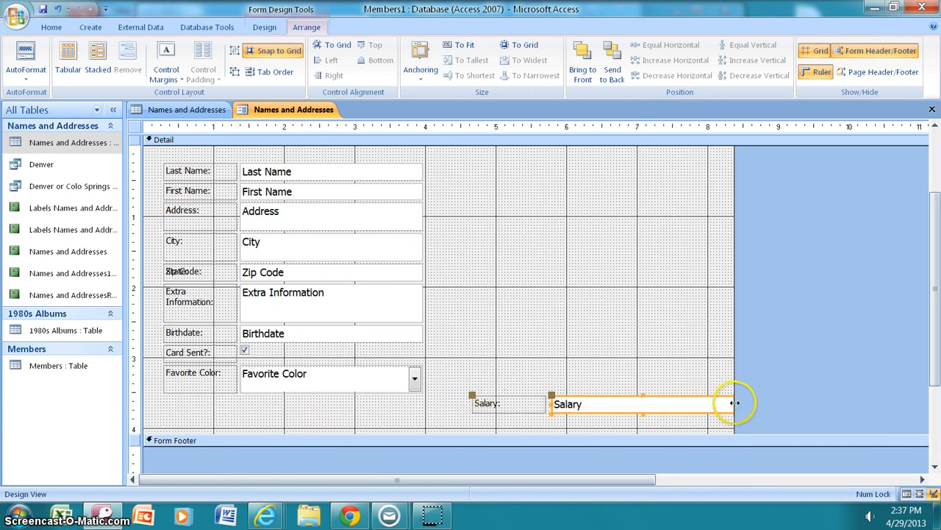
drag(733, 404, 647, 402)
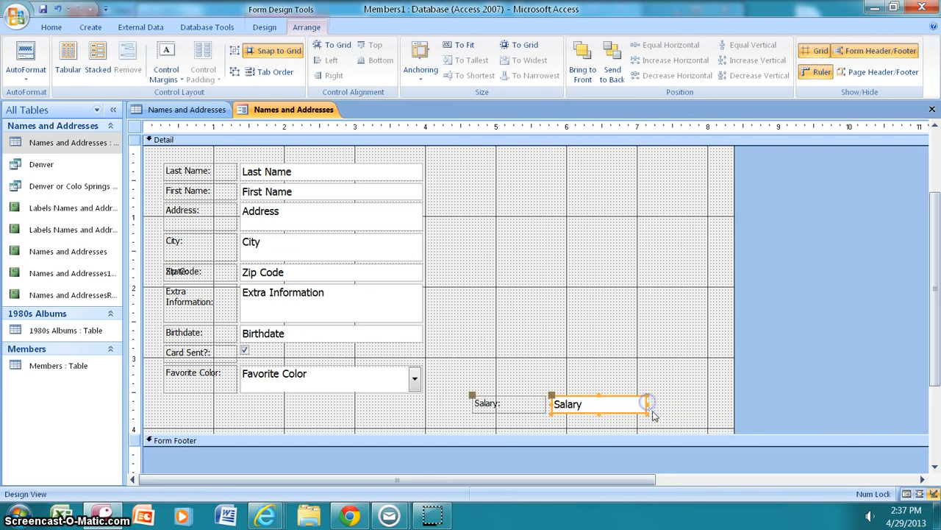
Detach the Favorite Color field from the control layout and place it directly above Salary, with its box about 1.1 inches wide
click(200, 378)
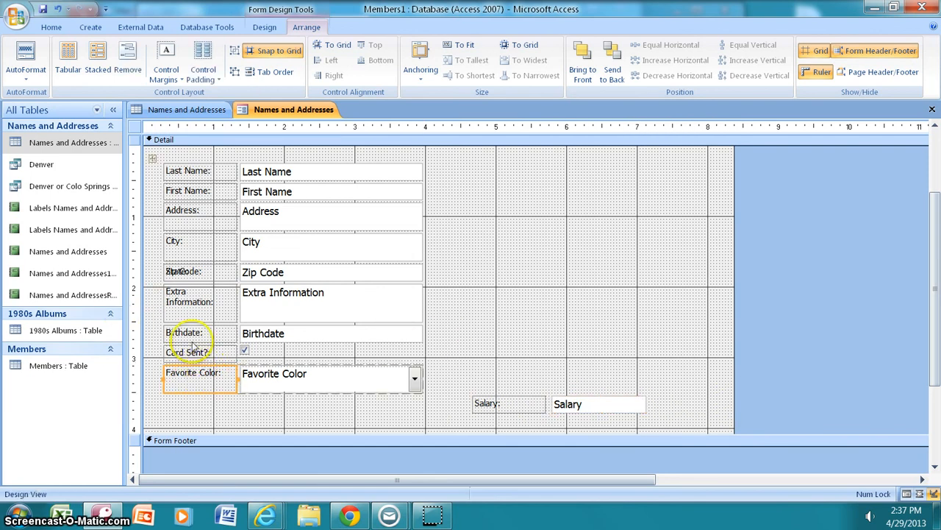
click(125, 63)
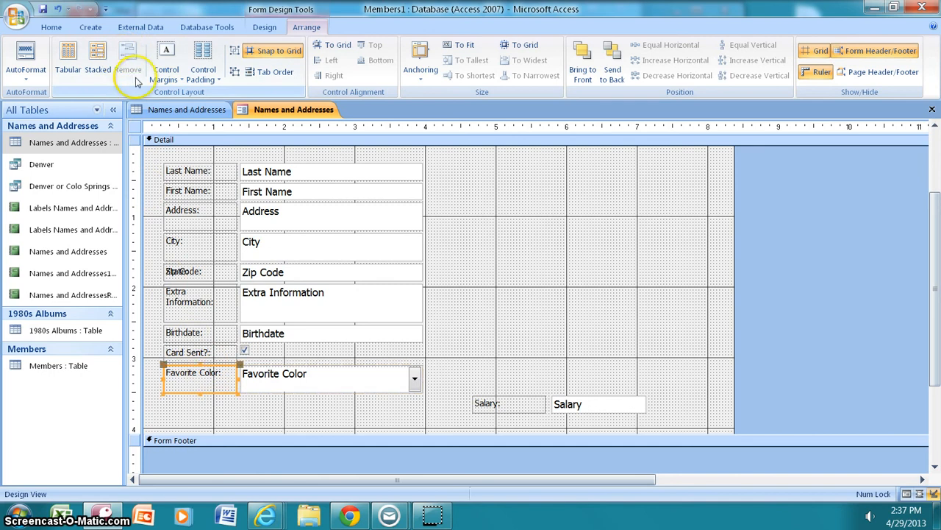
click(182, 363)
drag(164, 364, 471, 362)
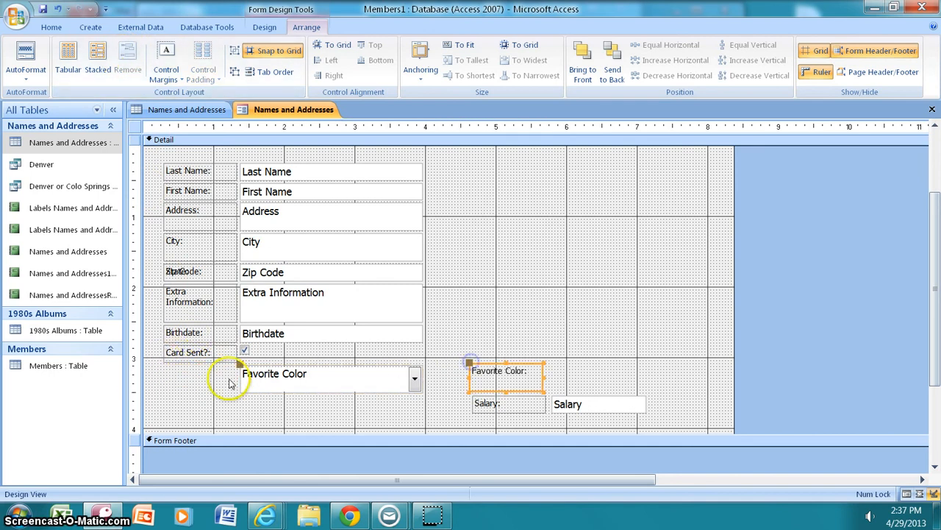
drag(240, 366, 549, 366)
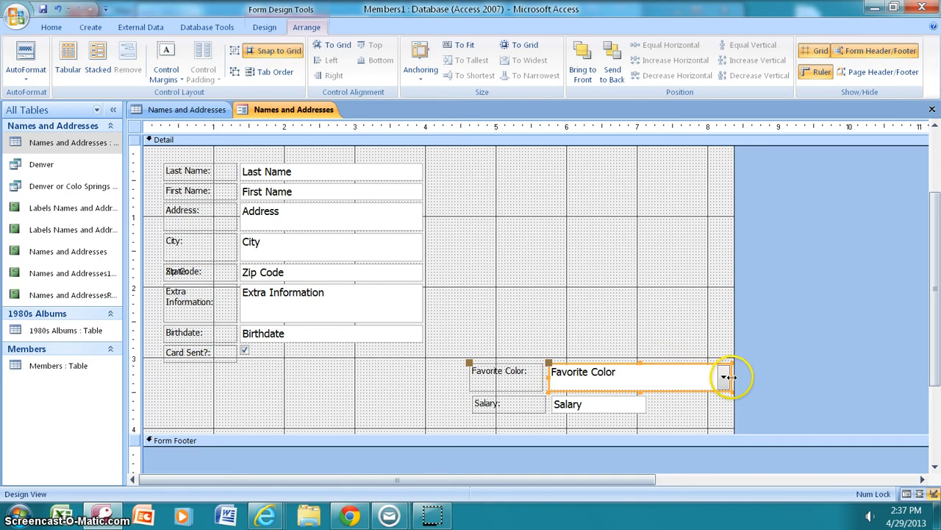
drag(726, 375, 623, 377)
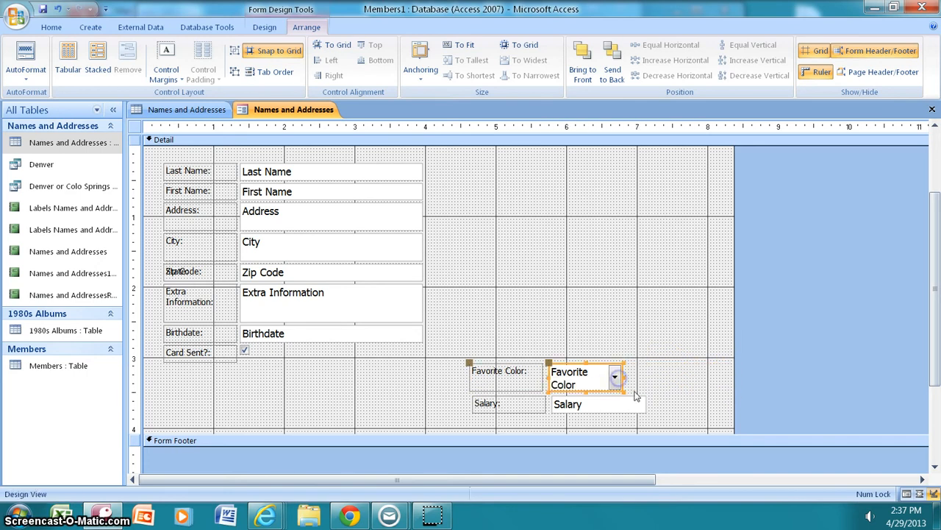
Detach the Card Sent? field from the control layout and place its label and check box directly above Favorite Color
click(190, 354)
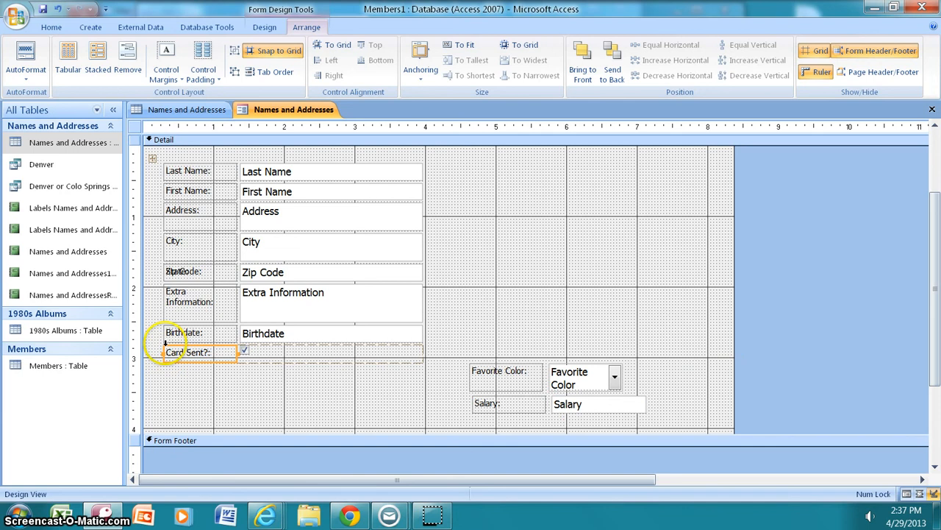
drag(170, 345, 477, 337)
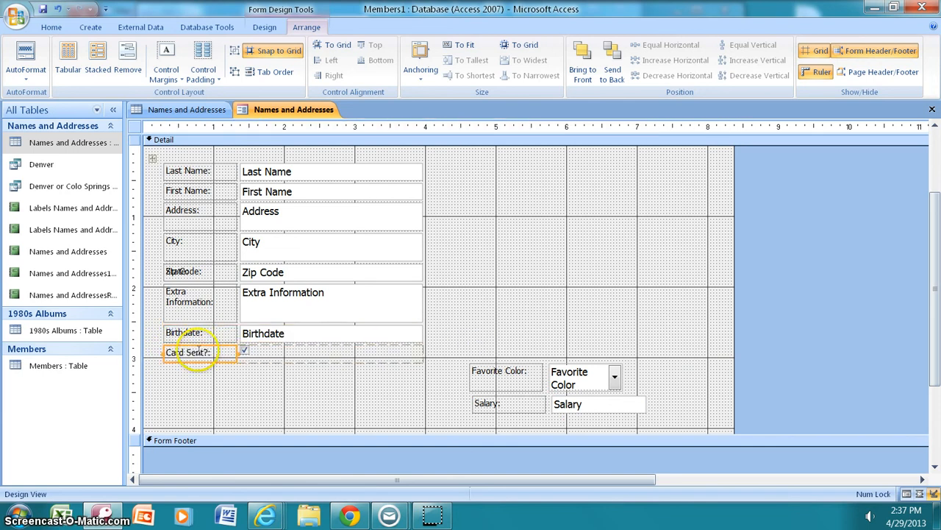
click(139, 65)
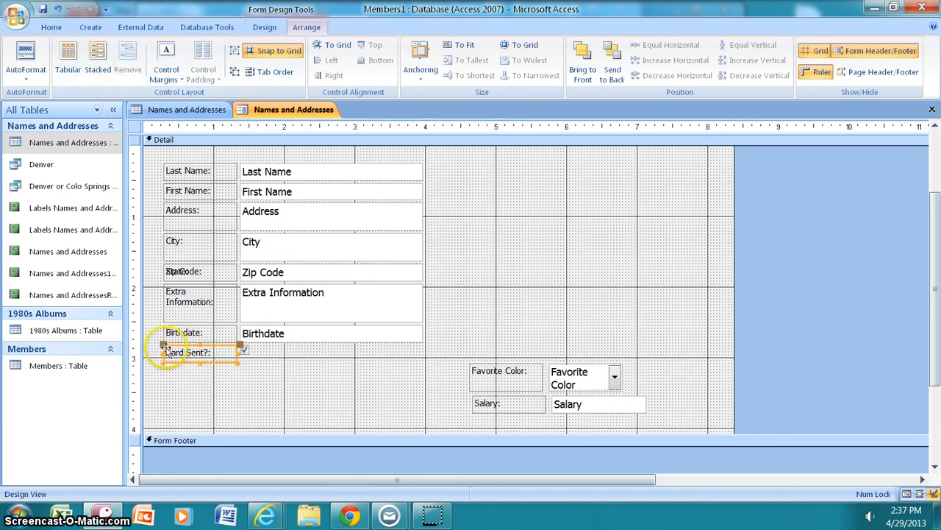
drag(164, 346, 467, 339)
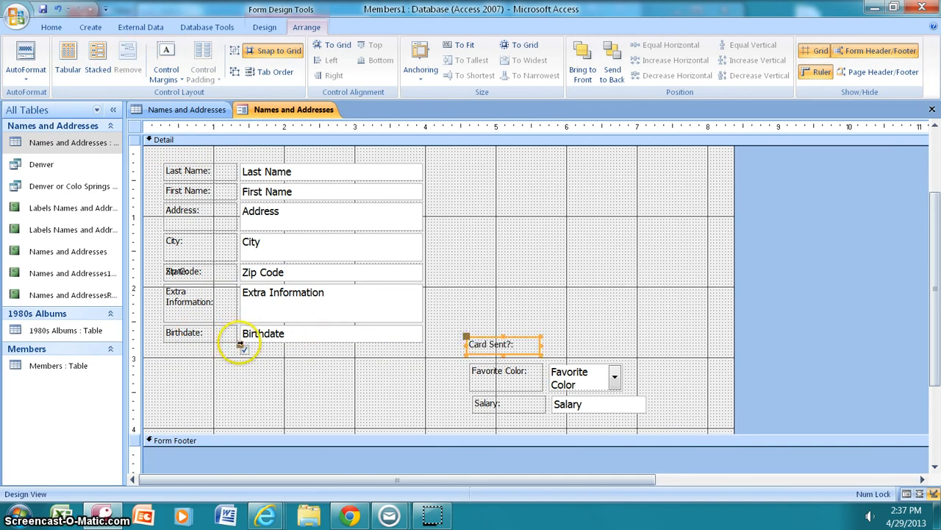
drag(241, 347, 553, 339)
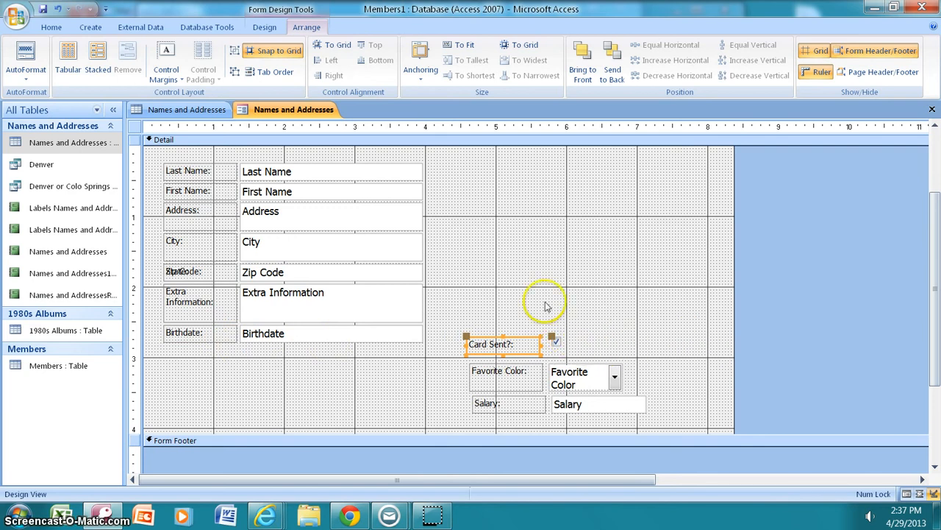
Detach the Birthdate field from the control layout and place it directly above Card Sent?, with its box about 1.5 inches wide
click(191, 335)
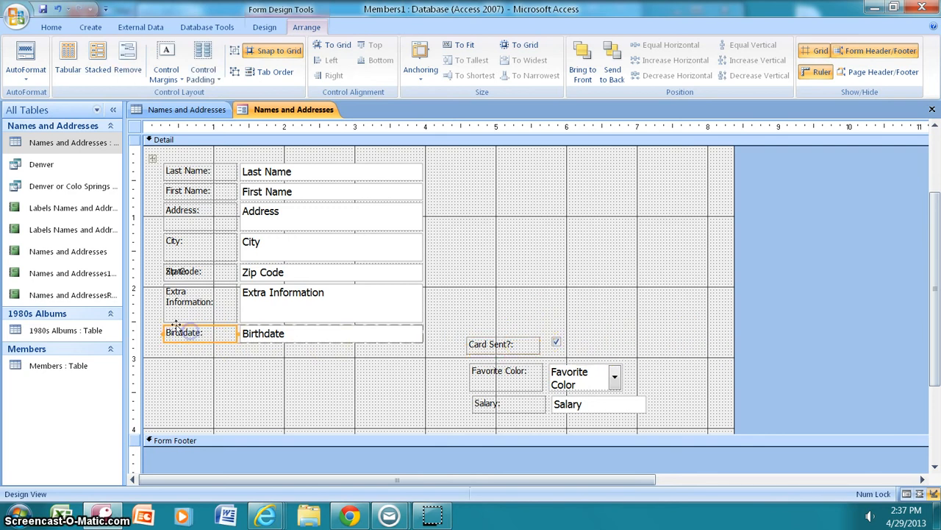
click(127, 60)
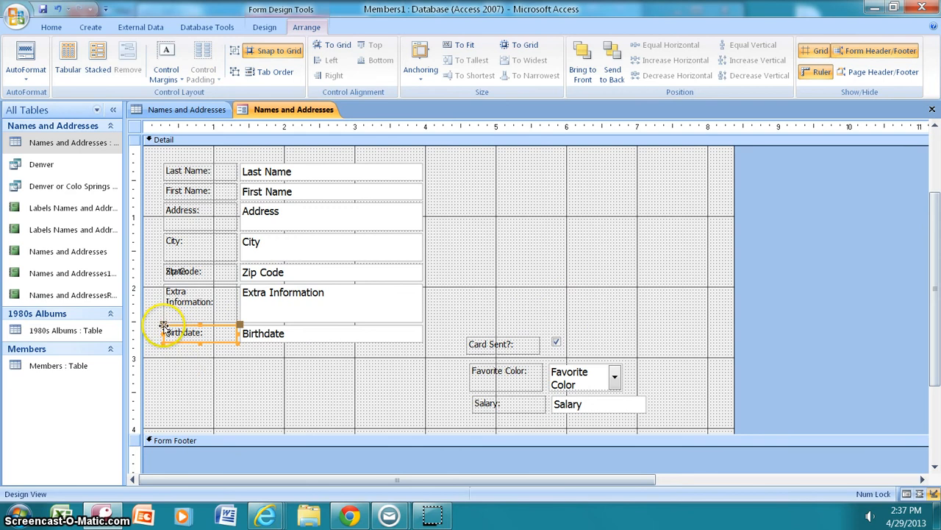
drag(164, 325, 469, 313)
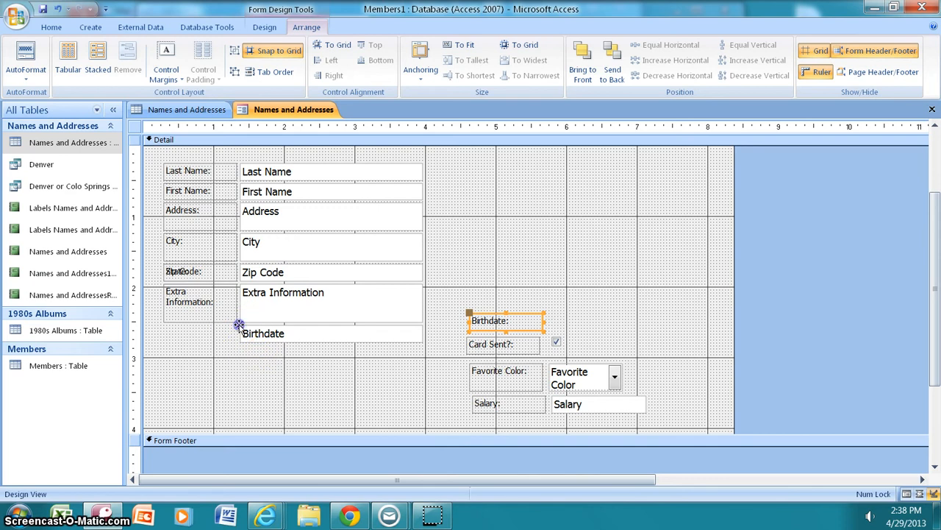
drag(239, 325, 549, 316)
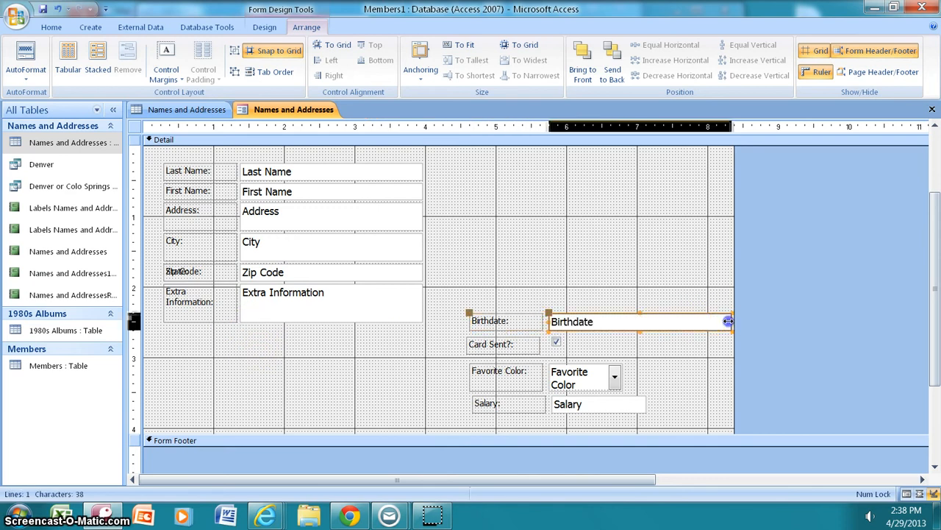
drag(728, 321, 653, 322)
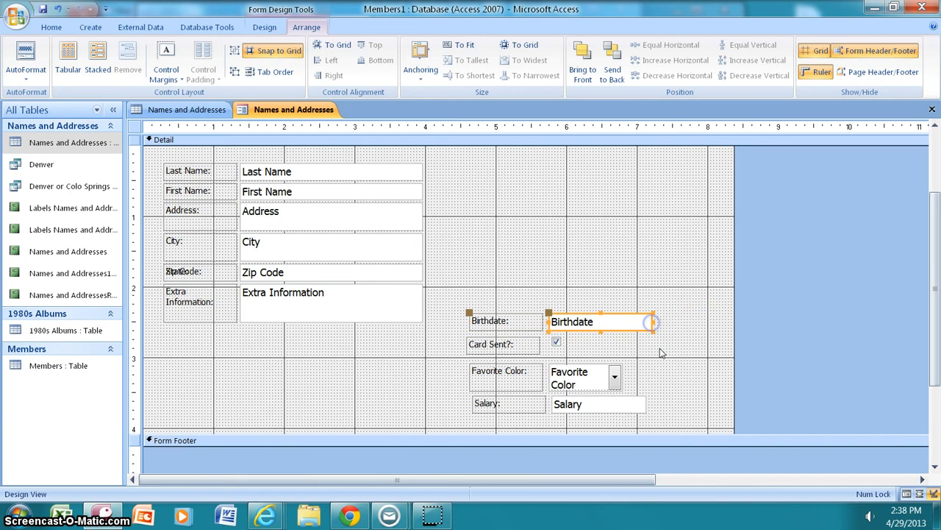
Detach the Extra Information field and place it beside the name fields, with its box about 2.2 inches wide and 1.6 inches tall
click(169, 291)
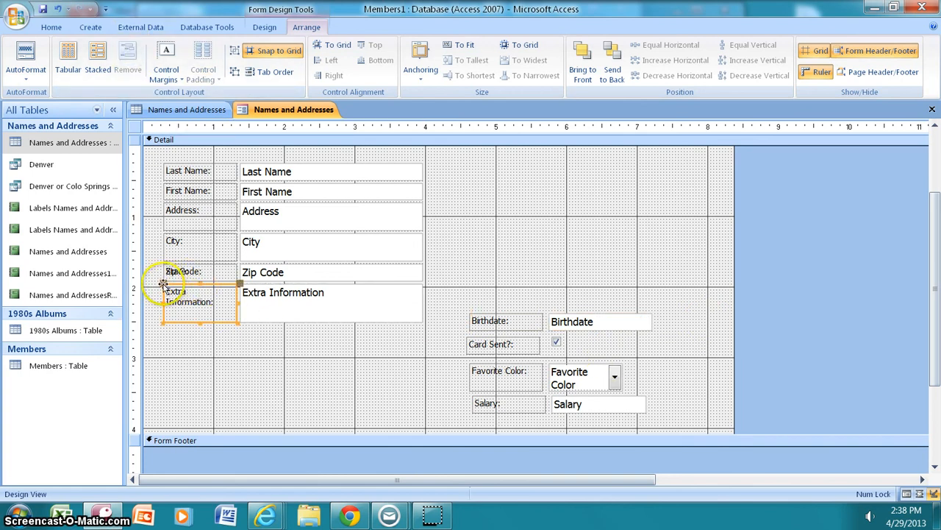
drag(172, 284, 478, 169)
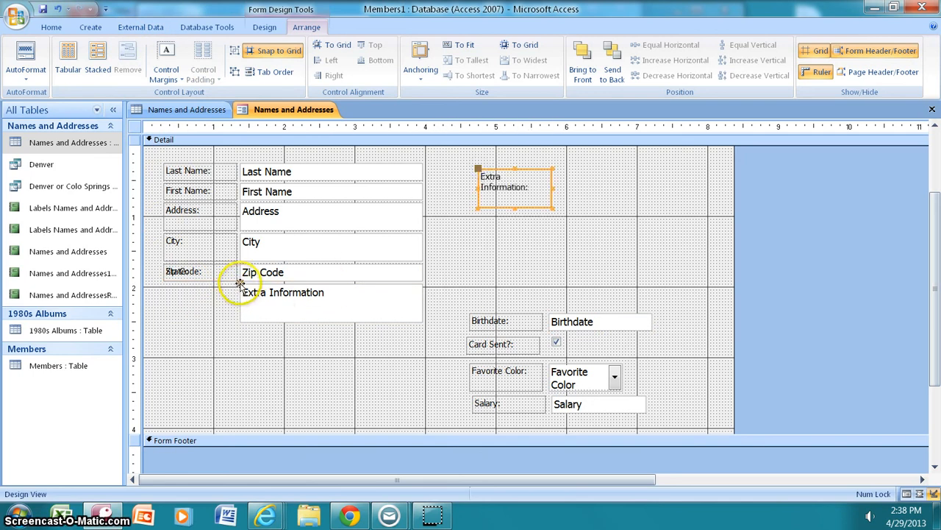
drag(241, 283, 555, 167)
click(674, 194)
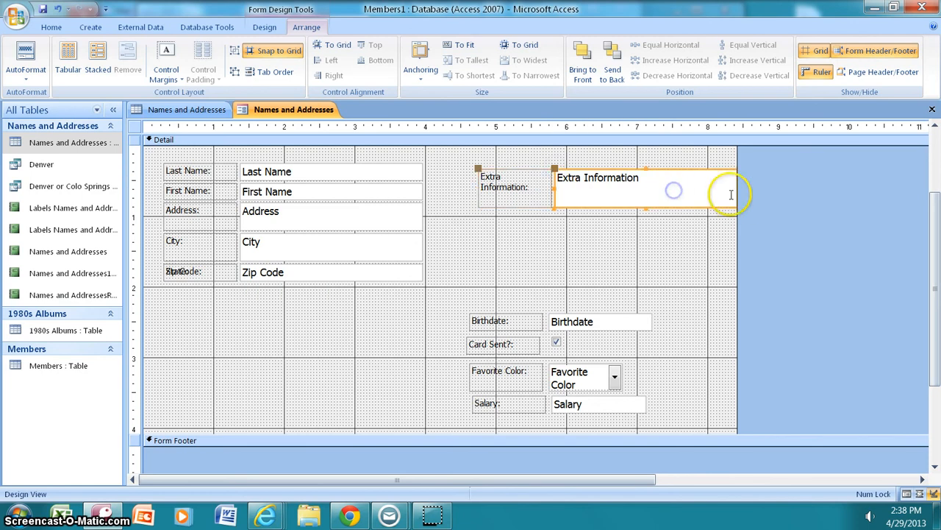
drag(736, 189, 670, 193)
drag(613, 210, 620, 279)
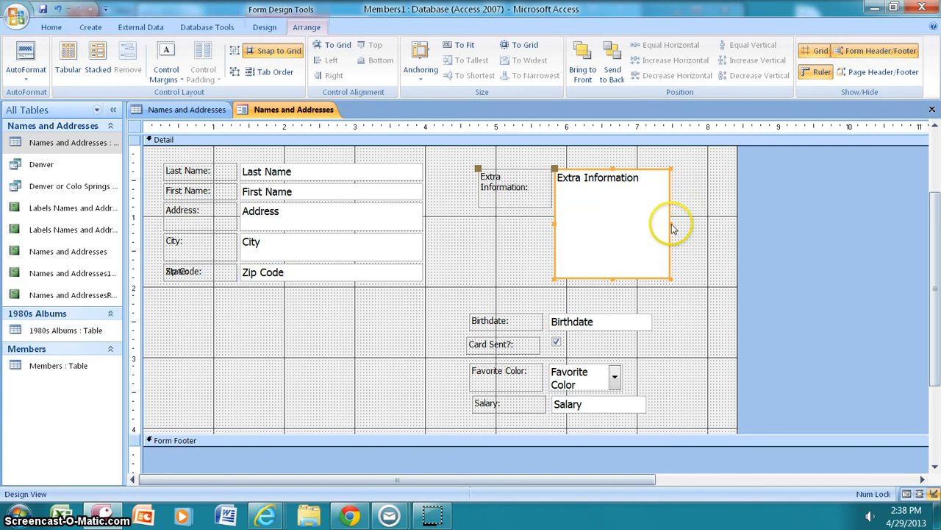
drag(670, 223, 710, 223)
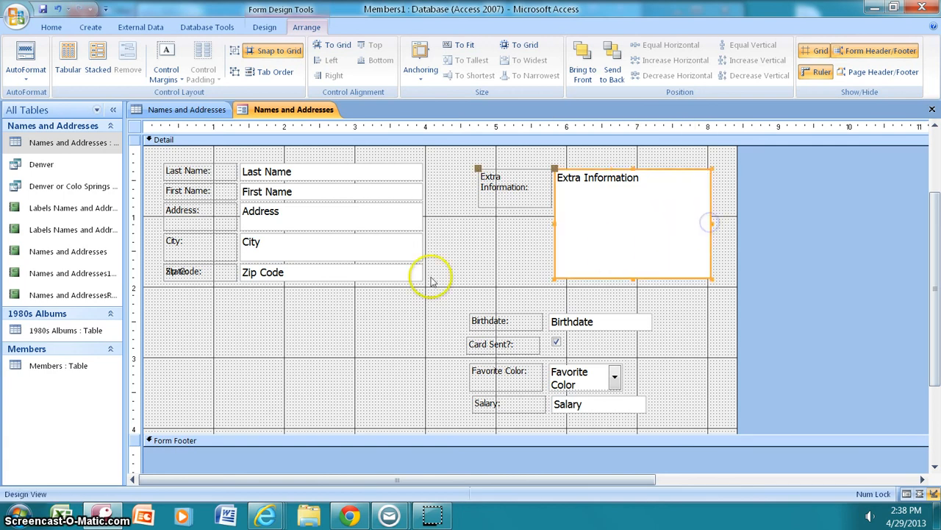
Detach the Zip Code field from the control layout and place its label and box directly below the State field
click(171, 269)
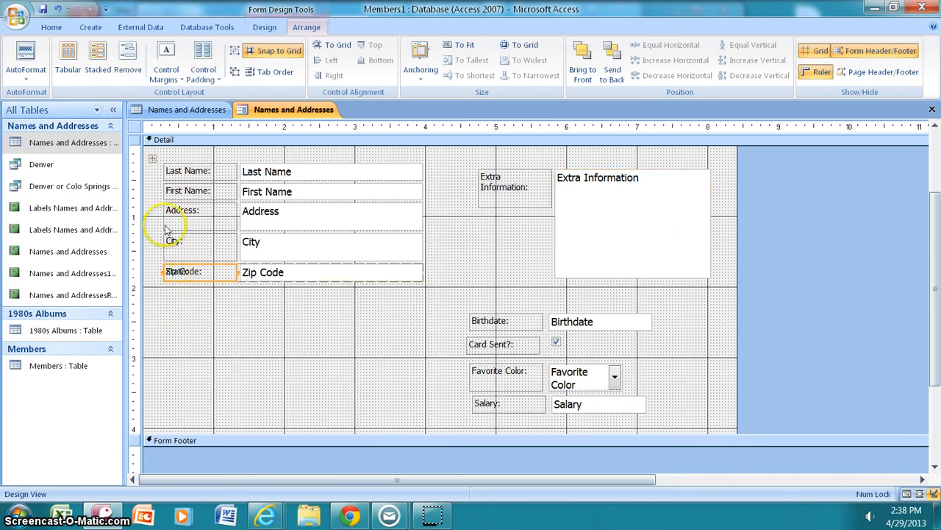
click(133, 64)
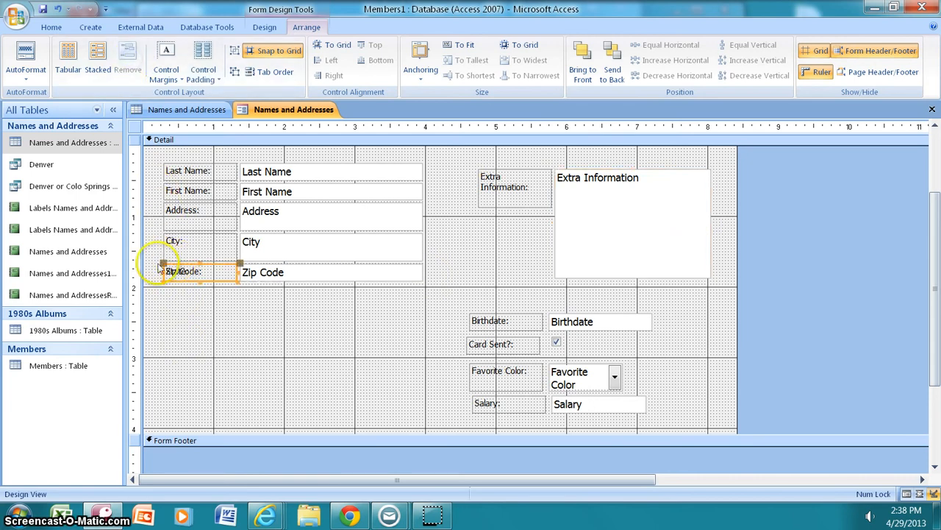
drag(166, 266, 165, 286)
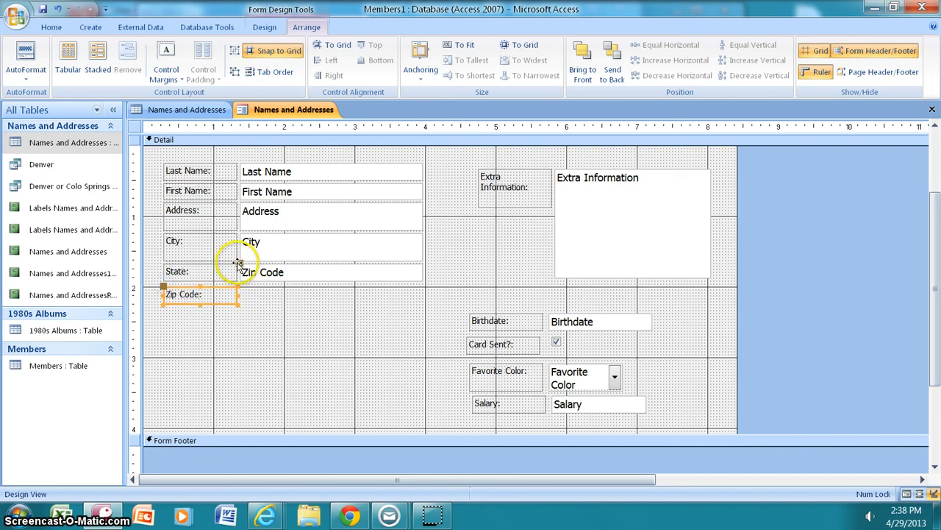
drag(239, 264, 244, 288)
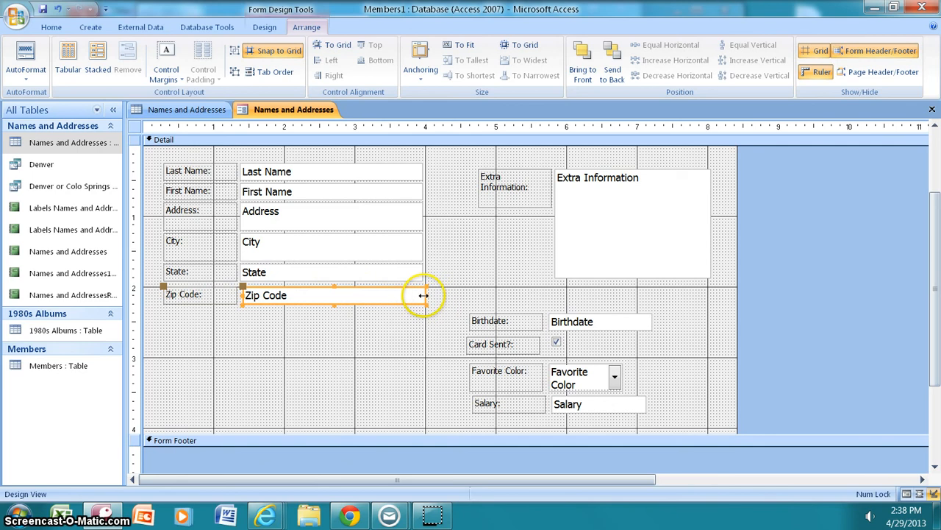
Narrow the Zip Code box to about 1.1 inches and the State box to about 0.6 inches
drag(424, 295, 317, 297)
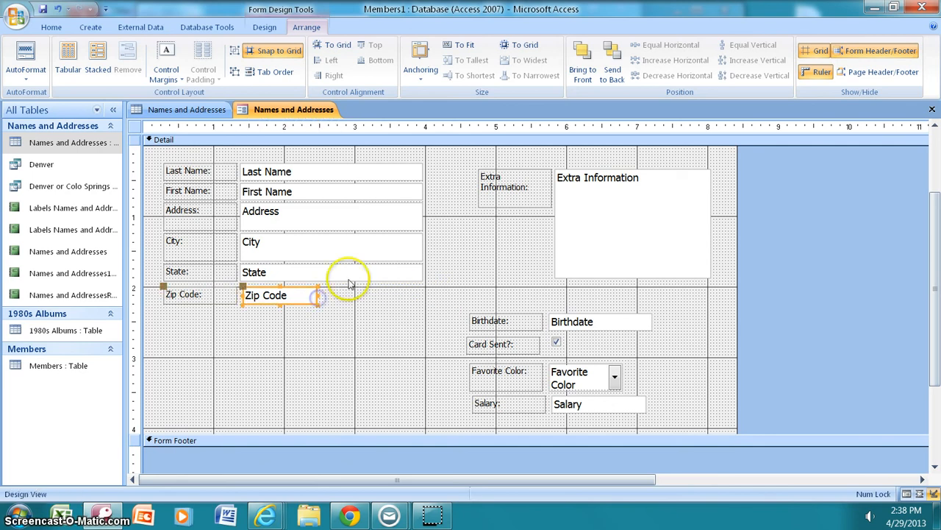
click(374, 270)
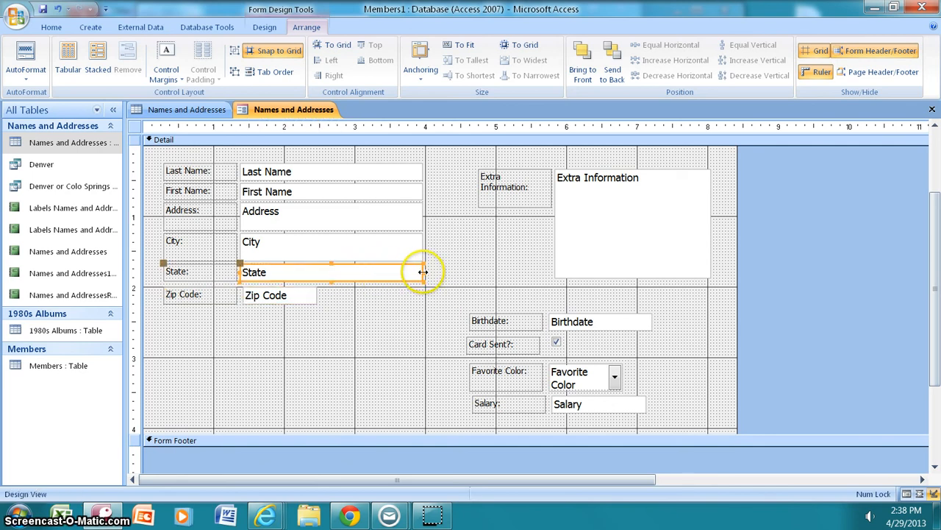
drag(423, 272, 282, 272)
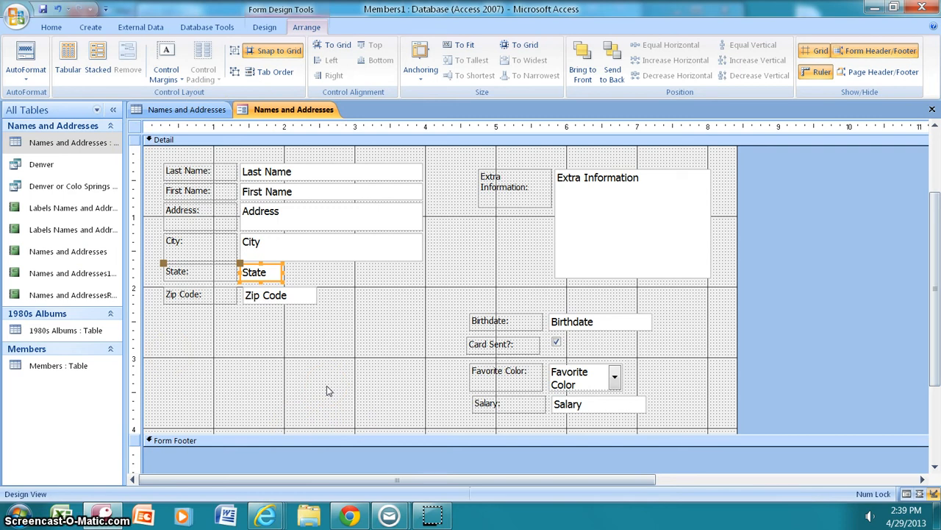
Format the six labels from Last Name through Zip Code in italics with the dark blue theme font color
click(213, 172)
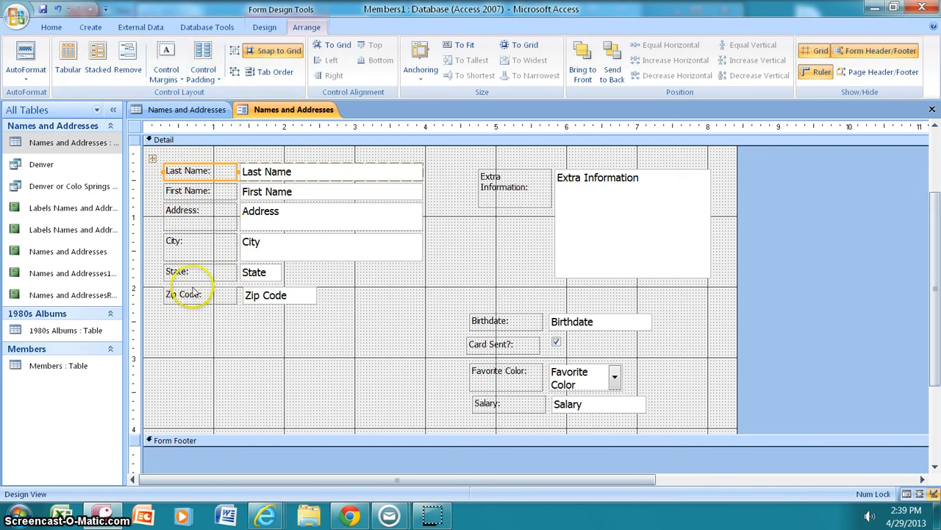
shift+click(214, 193)
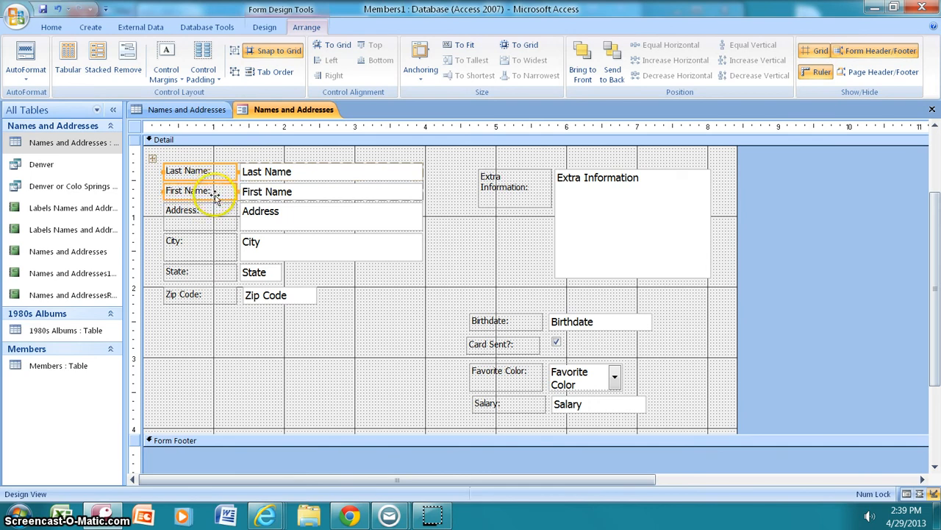
shift+click(210, 213)
shift+click(198, 250)
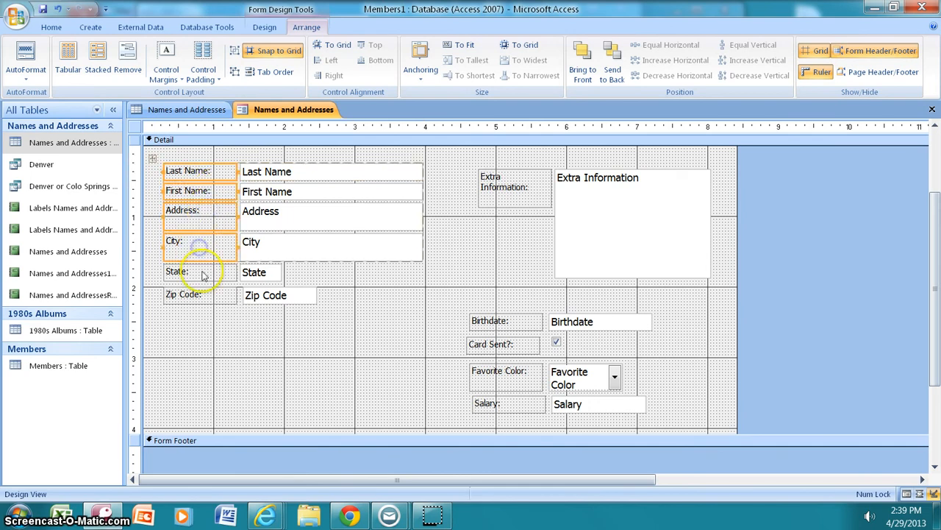
shift+click(199, 273)
shift+click(202, 294)
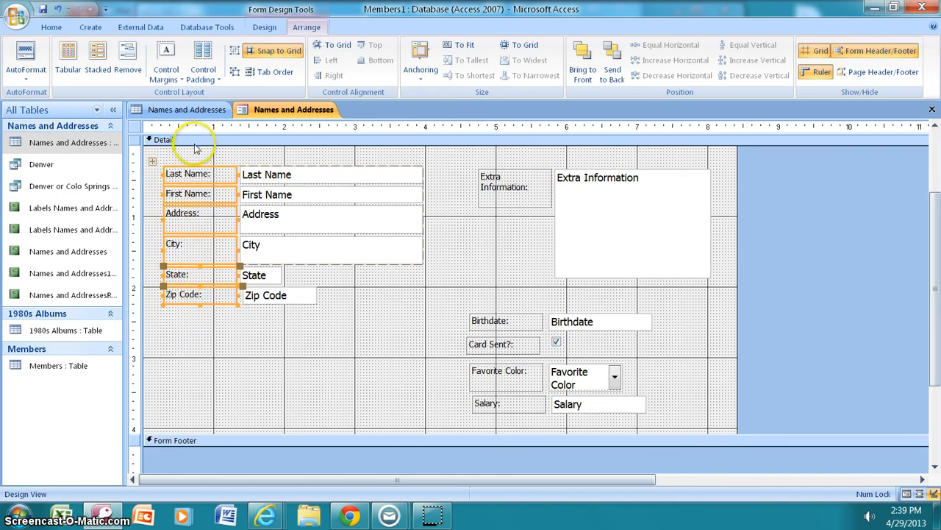
click(51, 28)
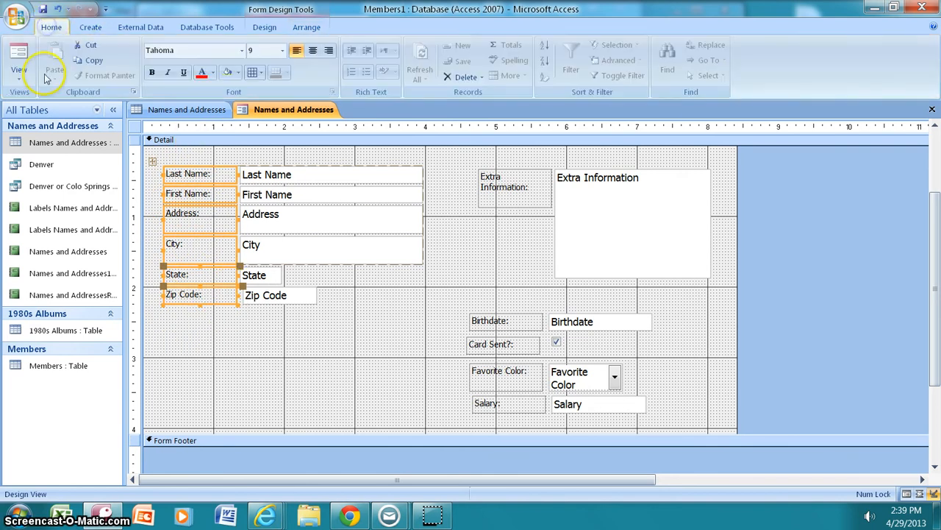
click(167, 73)
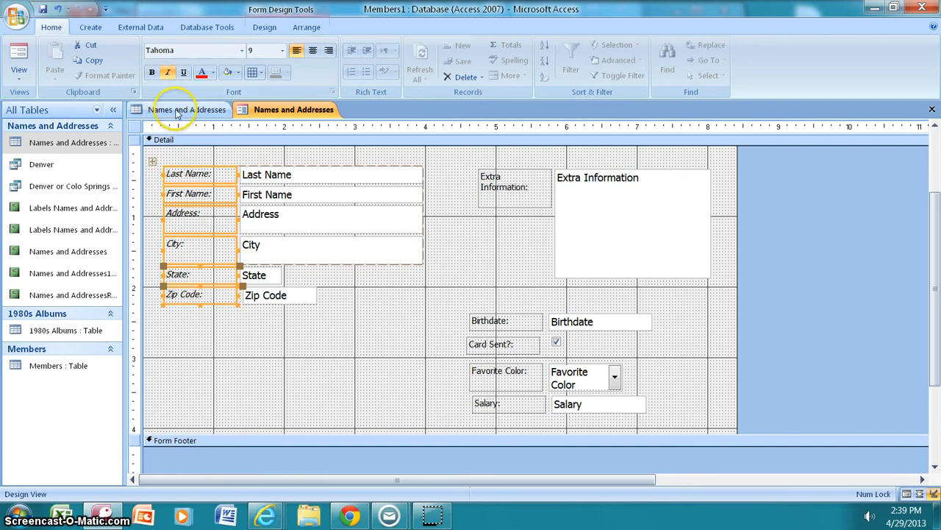
click(211, 73)
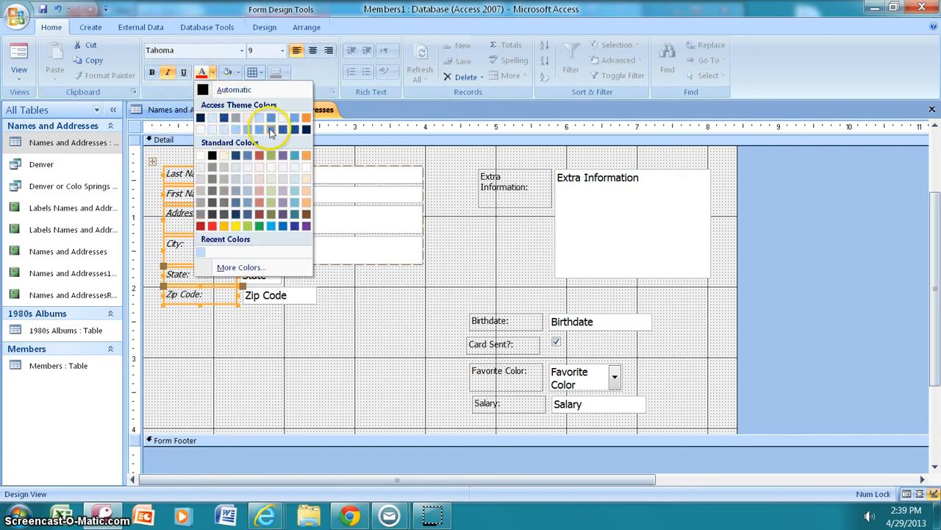
click(223, 118)
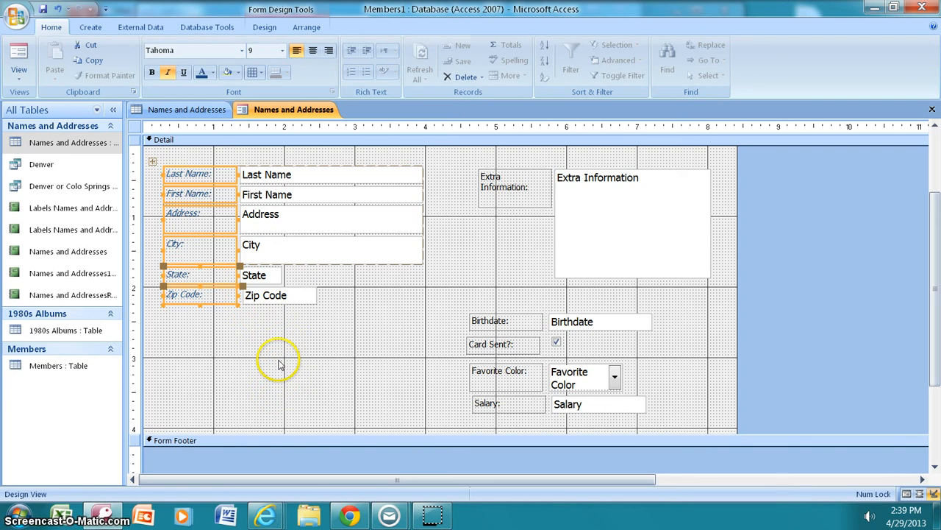
Fill the background of the form's Detail section with a light blue theme color
click(326, 316)
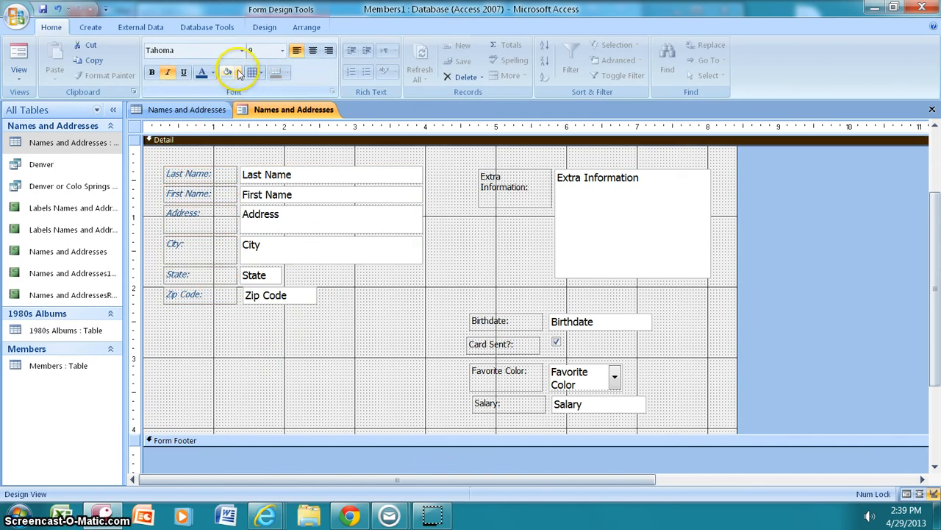
click(238, 73)
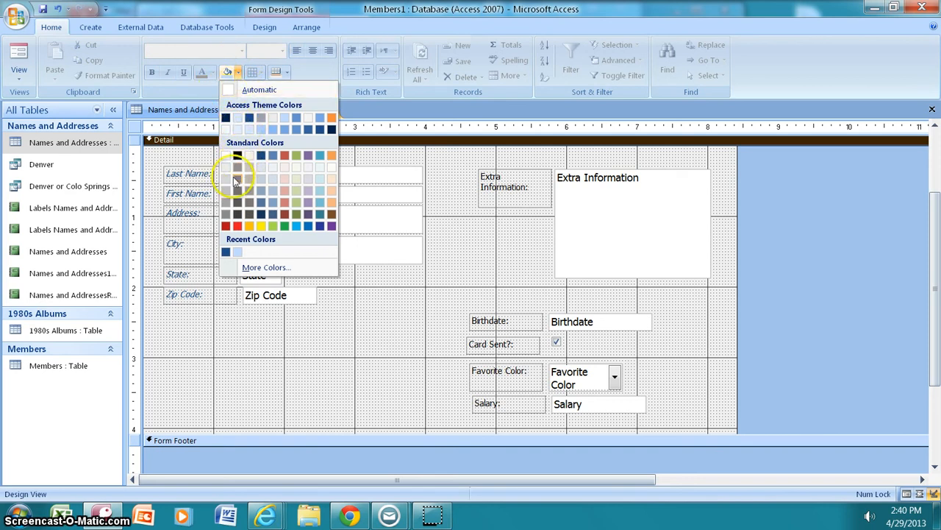
click(259, 132)
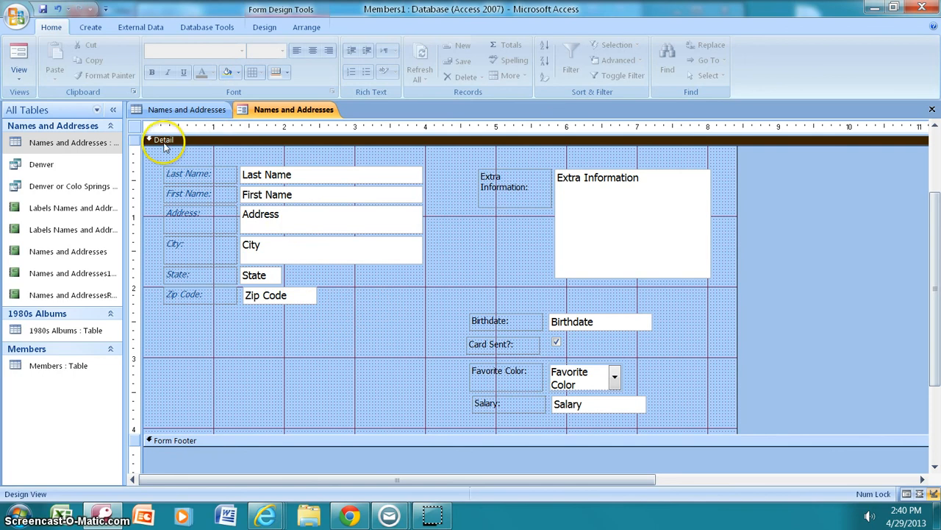
click(265, 30)
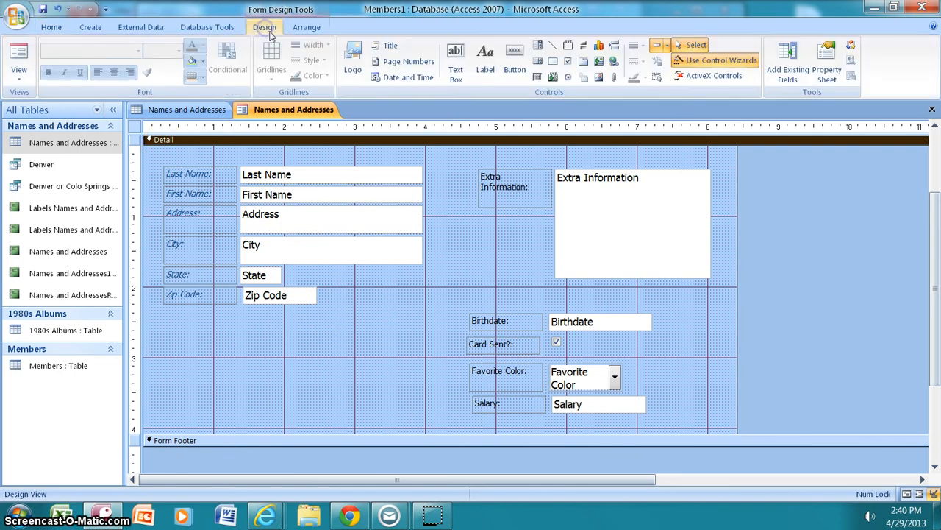
click(303, 28)
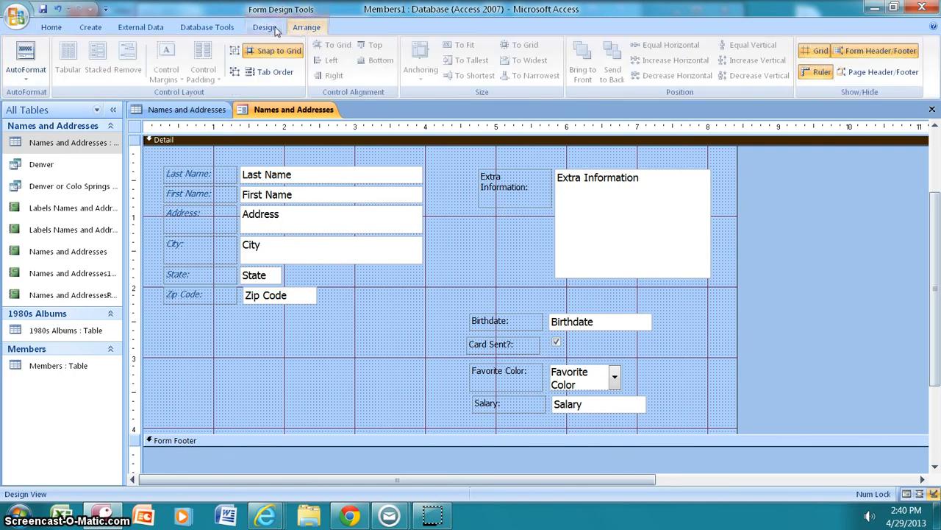
Add a label about 1.4 inches wide reading "Enter updated information in form." below the Zip Code field and reduce its height slightly
click(273, 30)
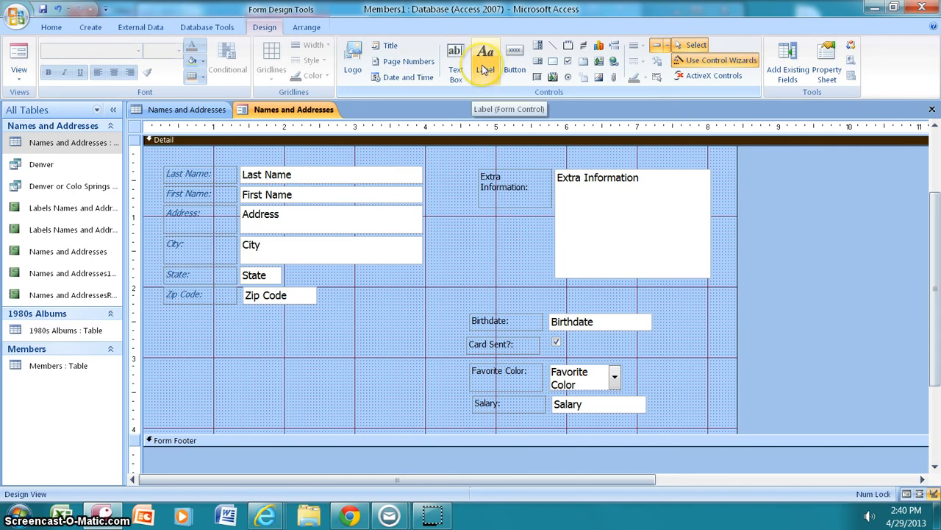
click(485, 69)
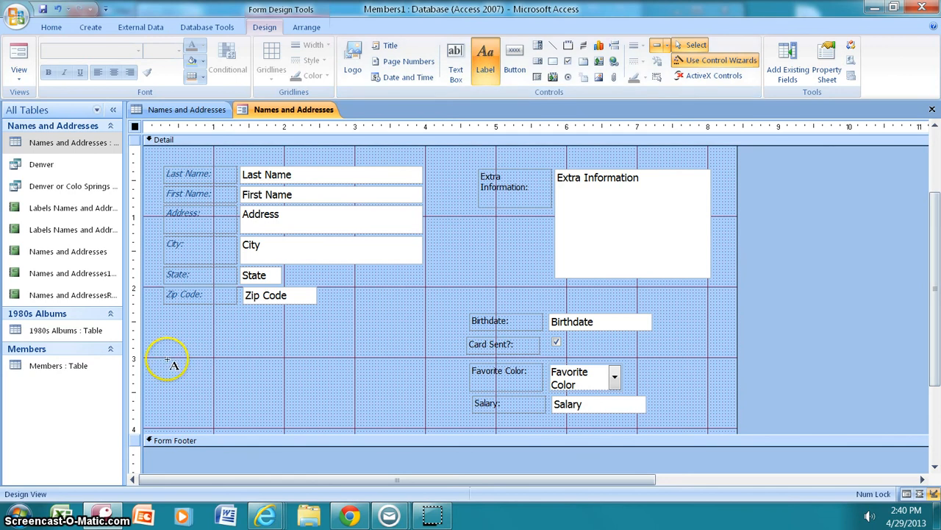
drag(168, 363, 267, 401)
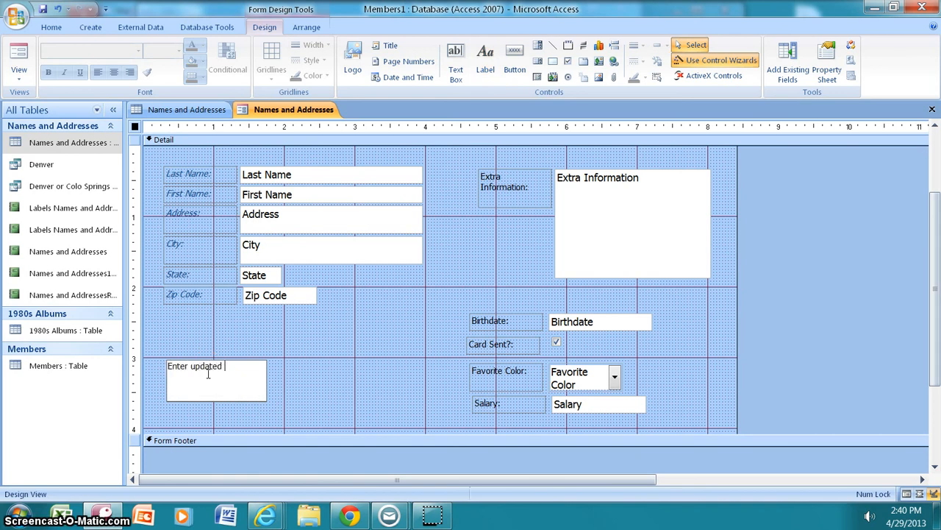
text(Enter updated information in form.)
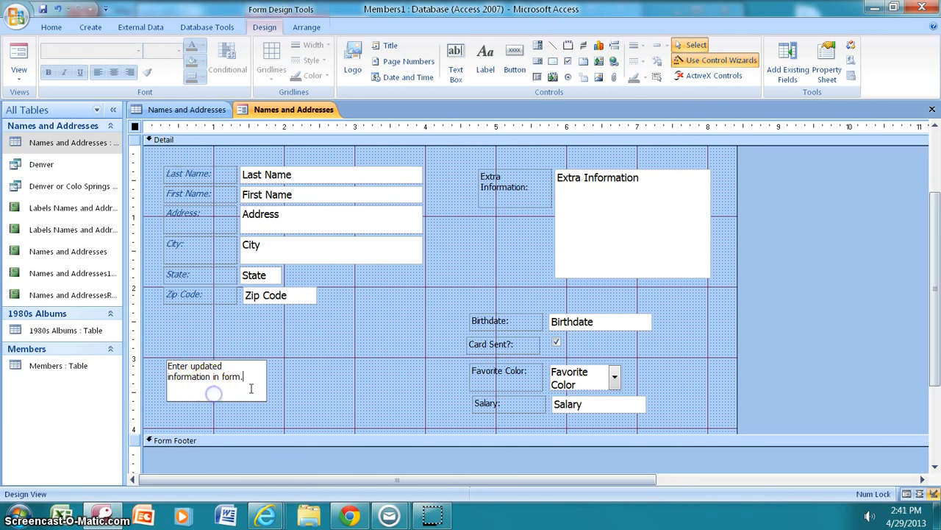
click(259, 364)
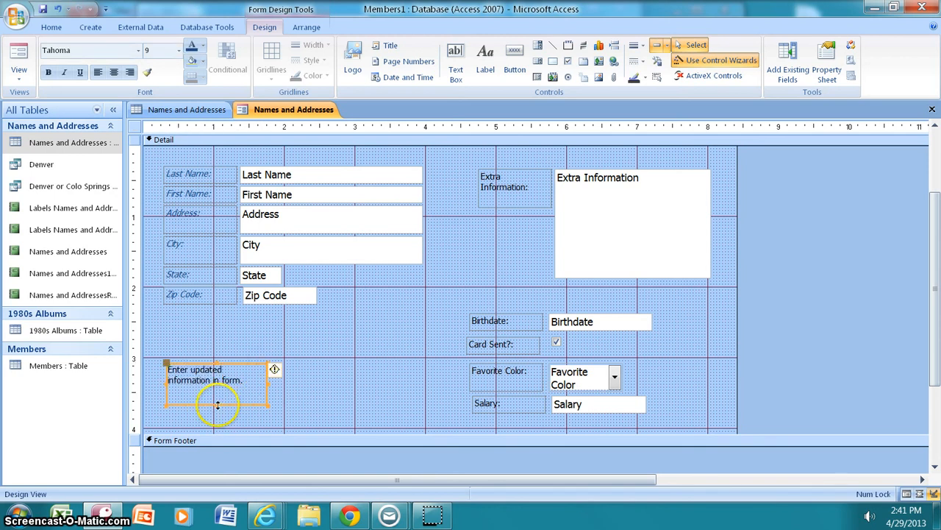
drag(217, 405, 215, 394)
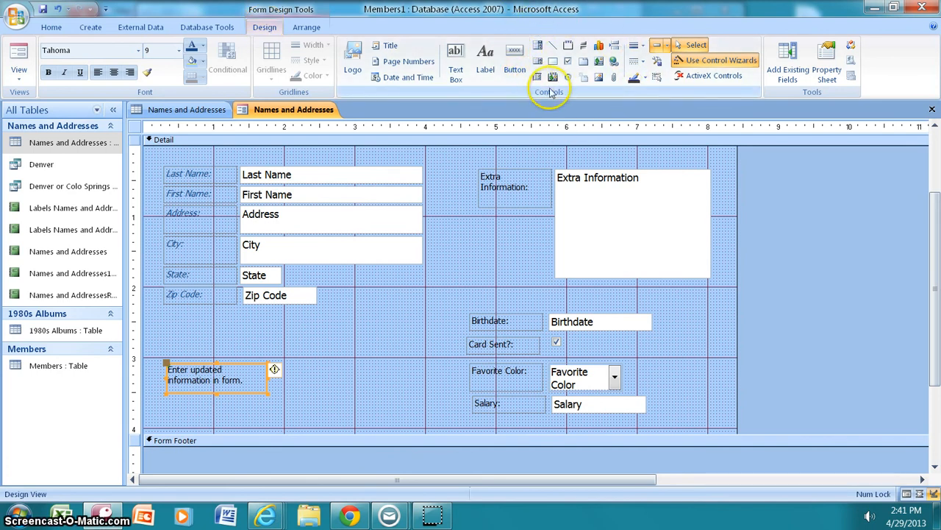
Draw an image control about 1.9 inches wide and 1.3 inches high between the new label and the Favorite Color field
click(600, 77)
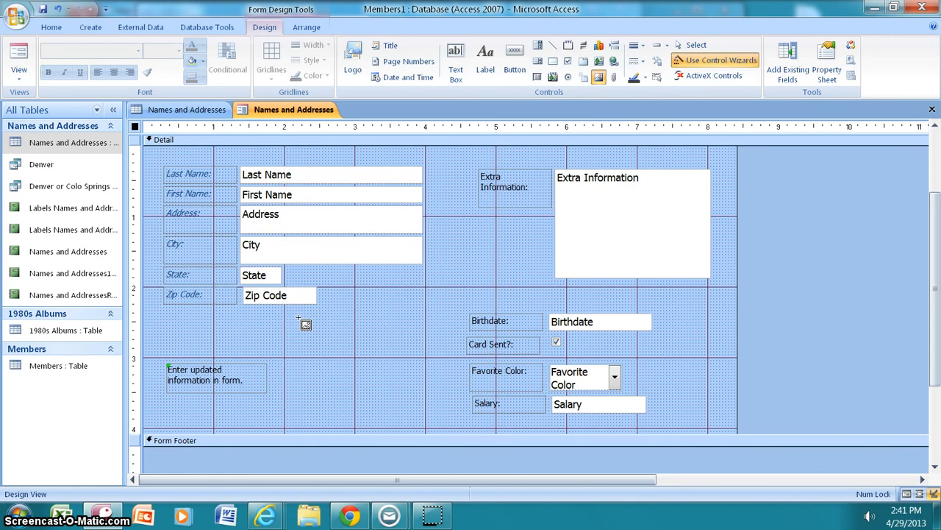
click(298, 318)
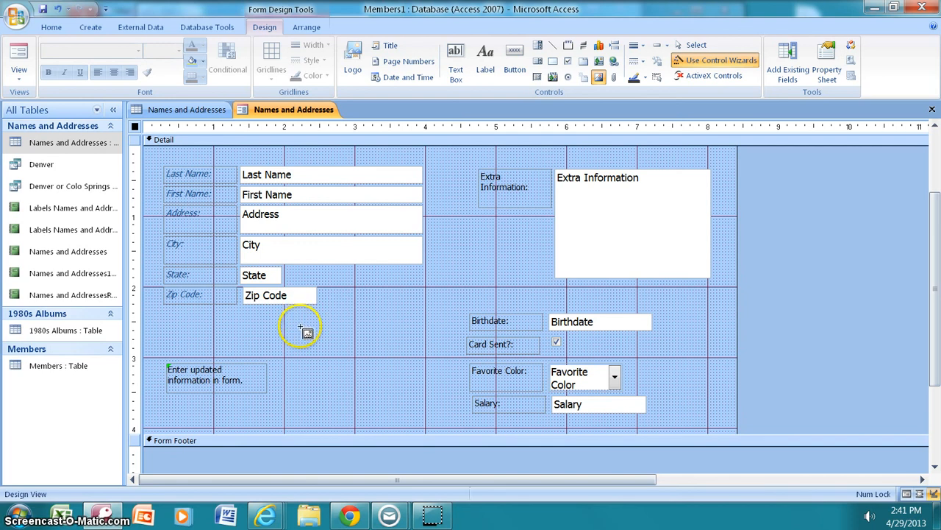
drag(305, 321, 441, 414)
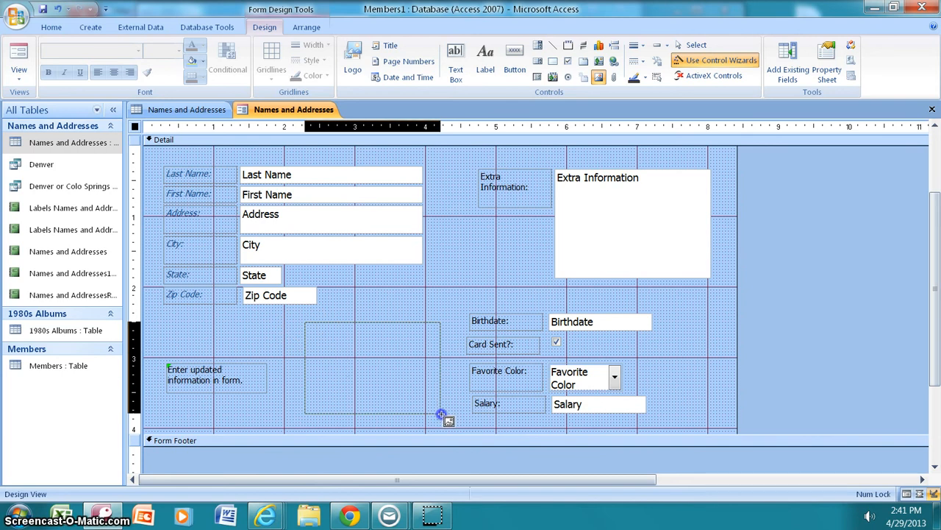
drag(441, 414, 441, 414)
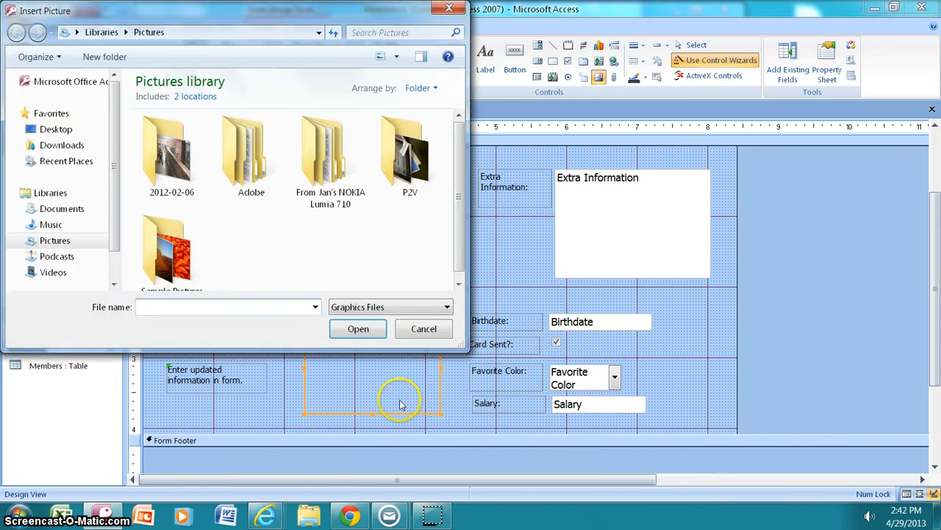
Insert the picture 2010_06_07_13_13_510001 from the My Pictures folder on the personal network drive (U:) into the image control
click(112, 211)
drag(112, 210, 97, 269)
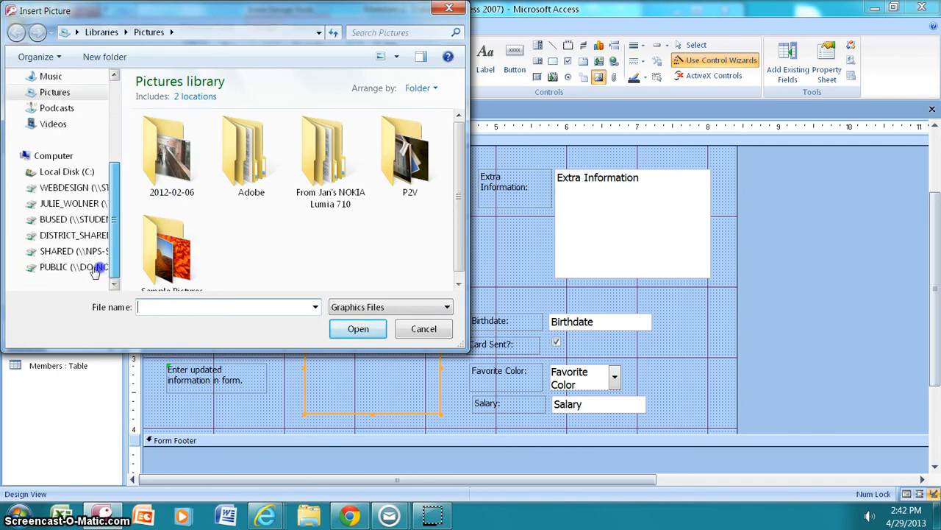
click(59, 205)
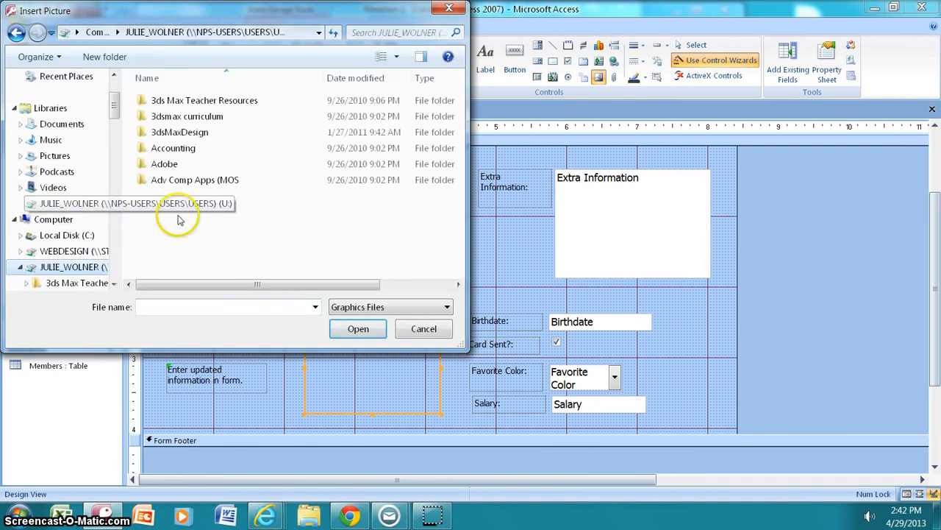
click(179, 213)
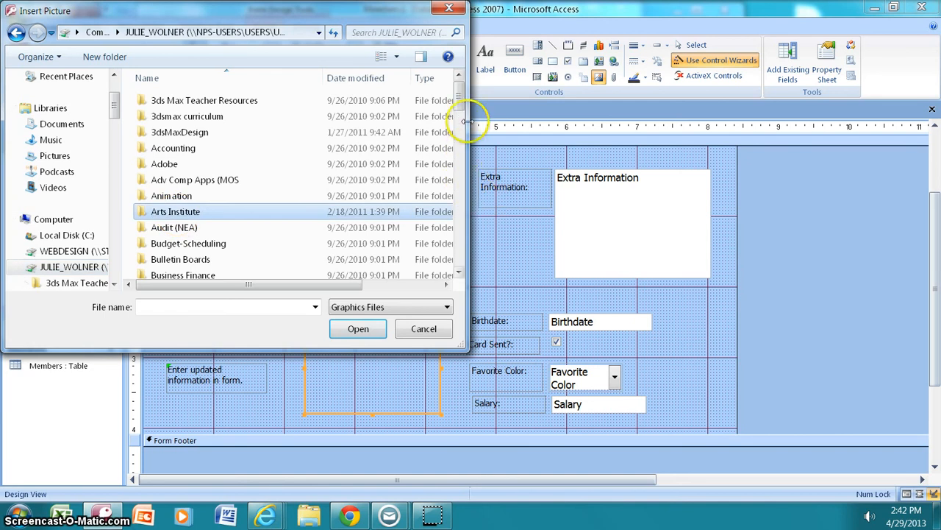
drag(462, 90, 451, 204)
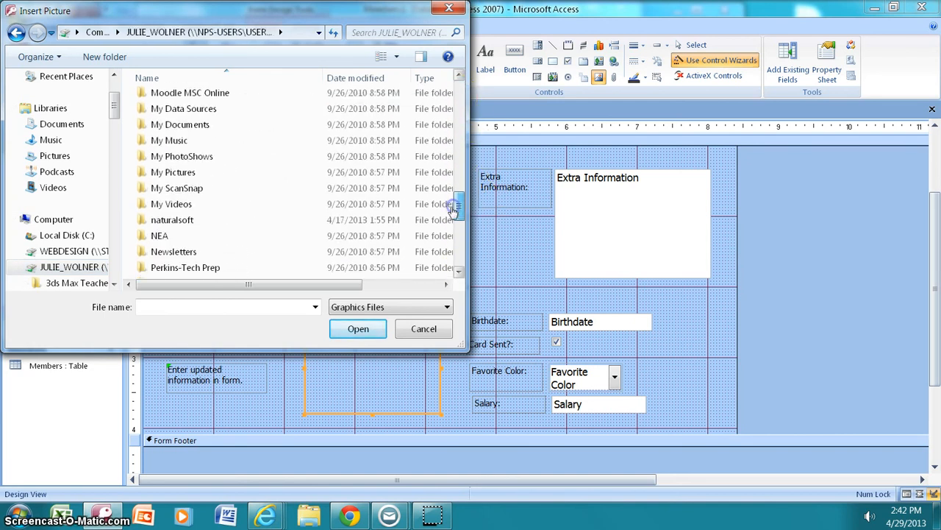
double_click(162, 173)
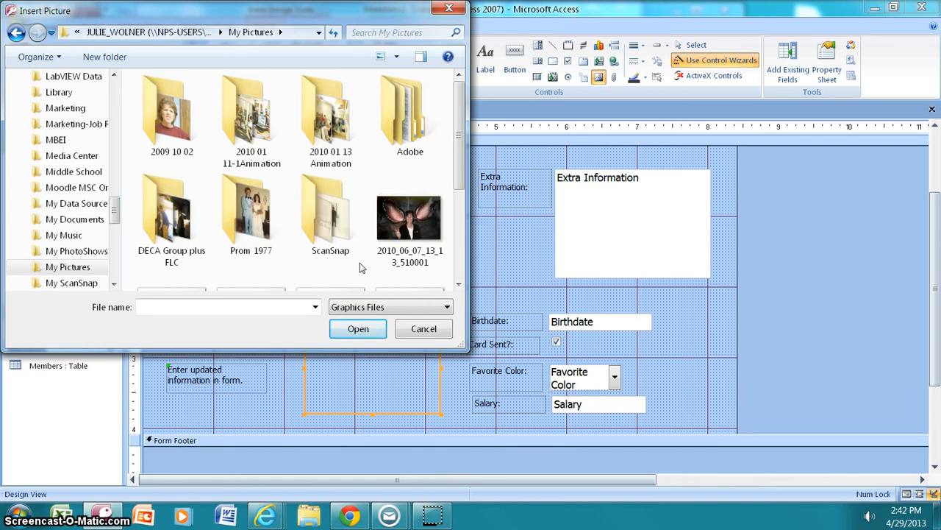
double_click(409, 219)
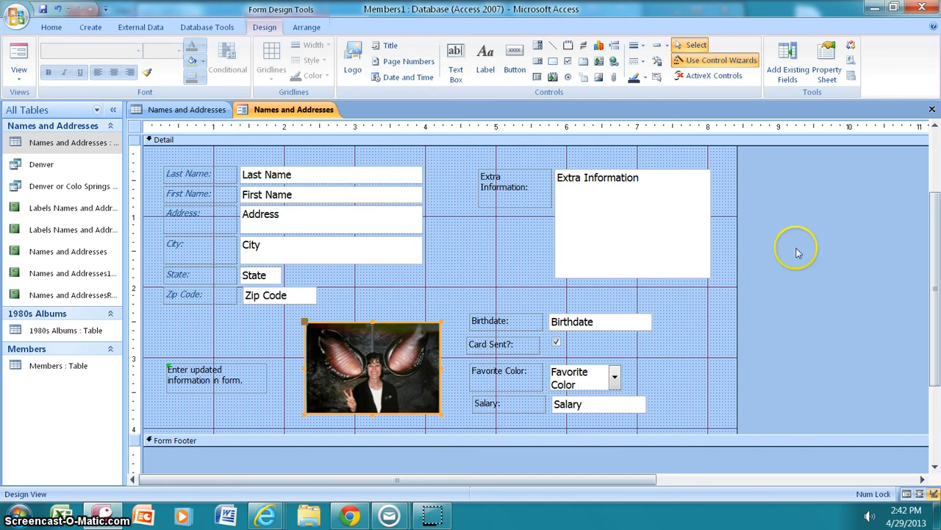
click(471, 246)
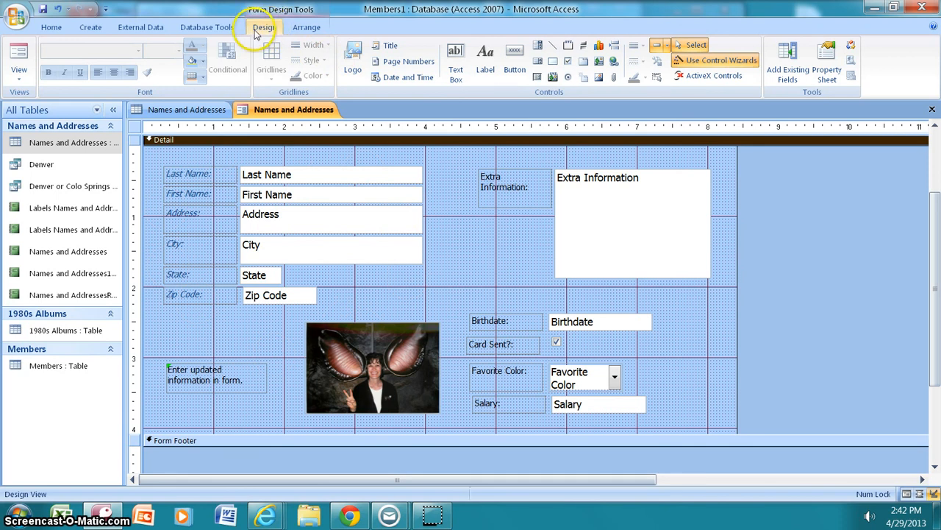
click(18, 82)
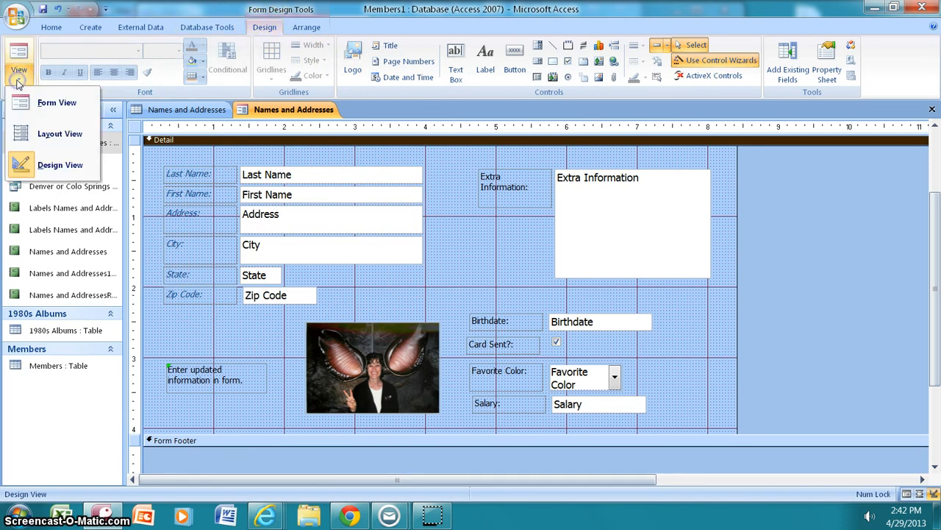
click(18, 84)
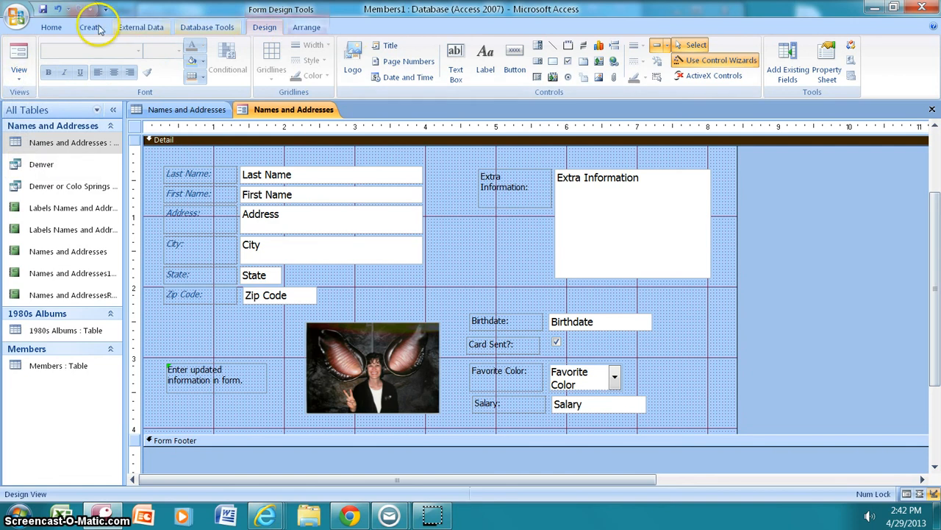
click(57, 32)
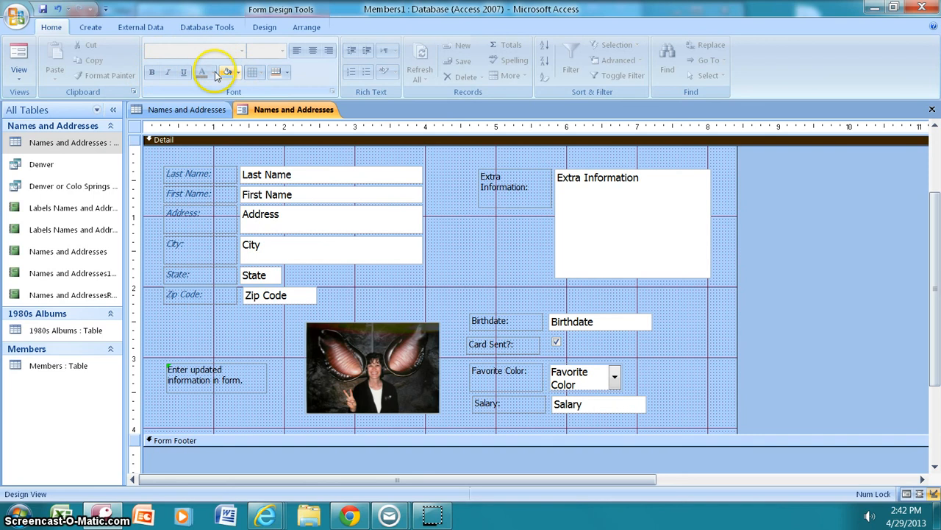
click(263, 27)
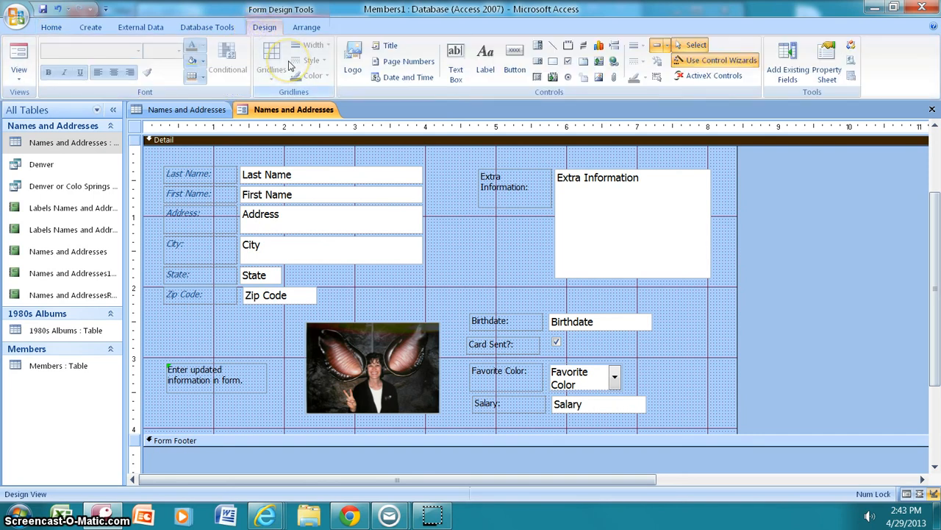
click(307, 28)
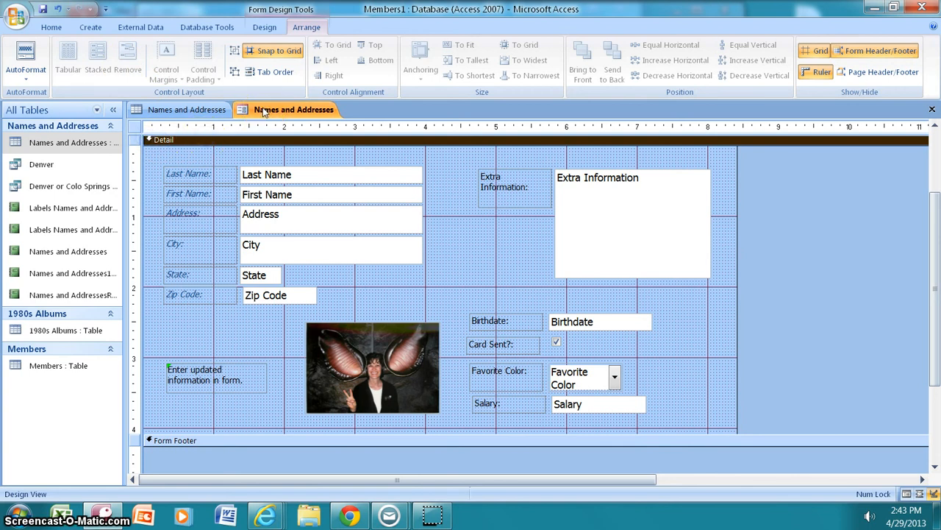
Look at the Detail section's properties and close the property sheet again
double_click(242, 142)
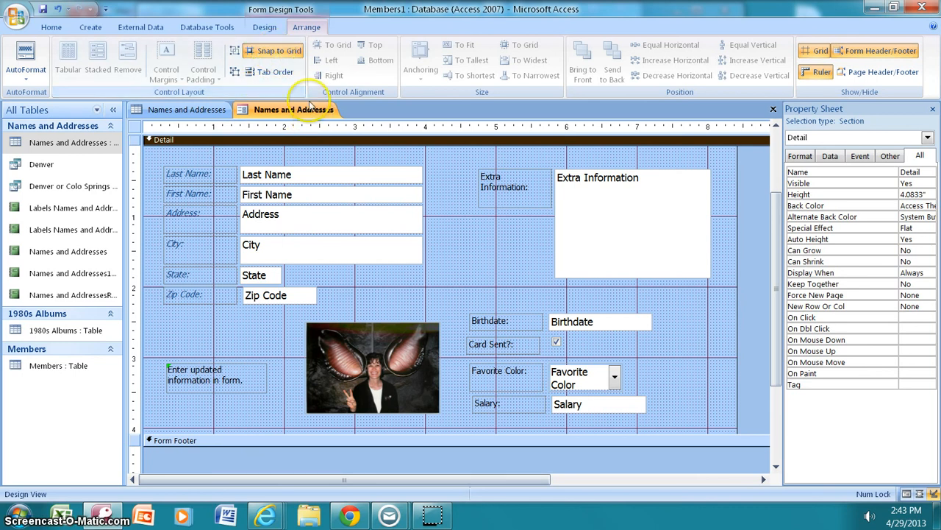
click(263, 28)
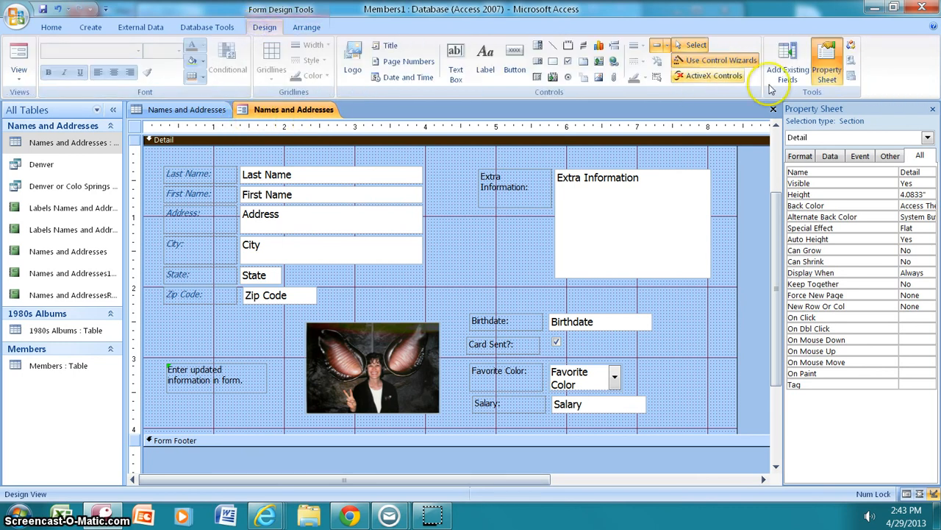
click(827, 67)
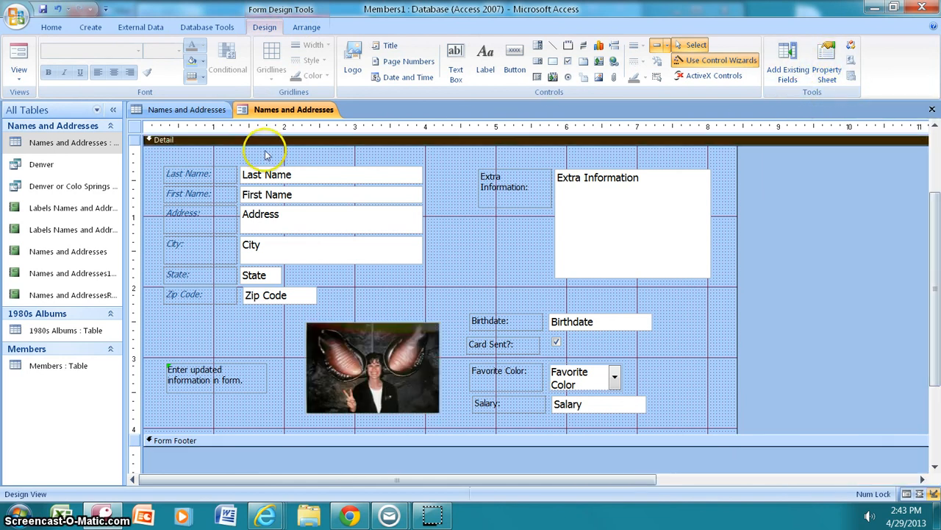
right_click(169, 141)
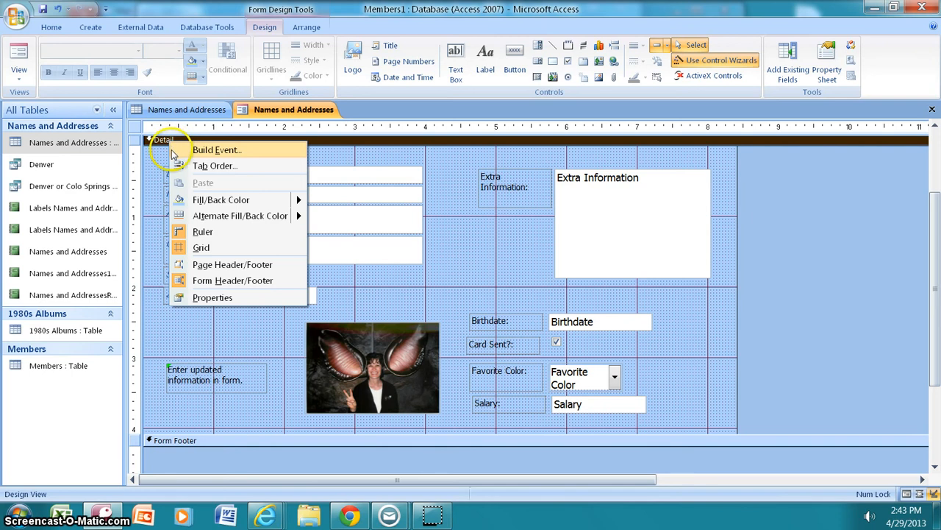
click(195, 278)
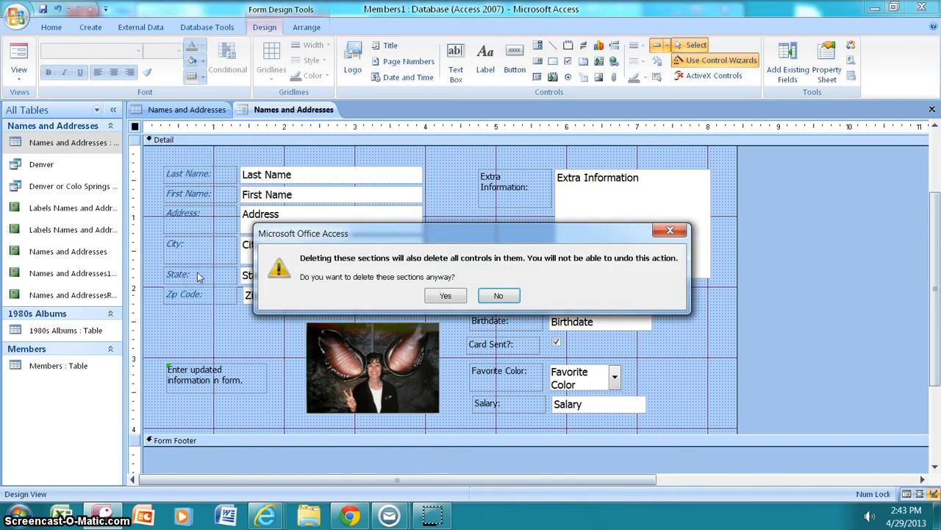
click(497, 296)
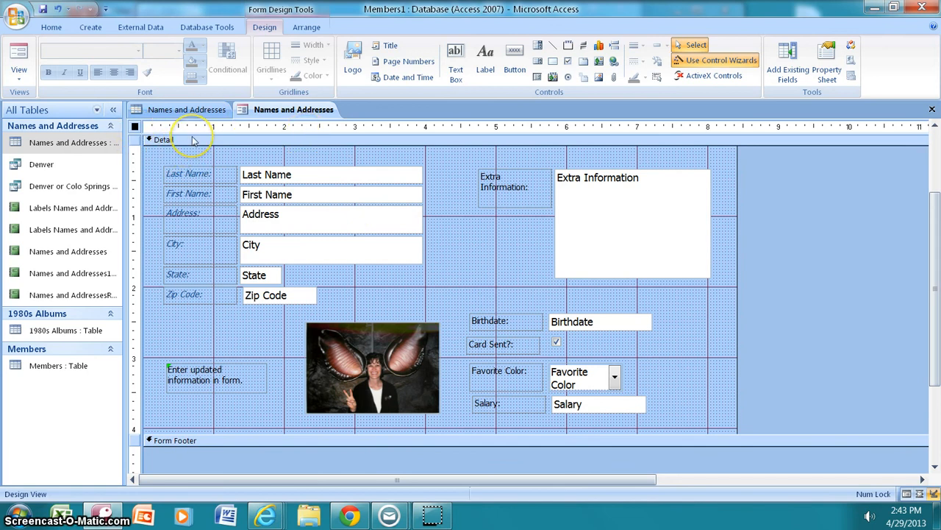
Save the form under the name Address Form
click(42, 9)
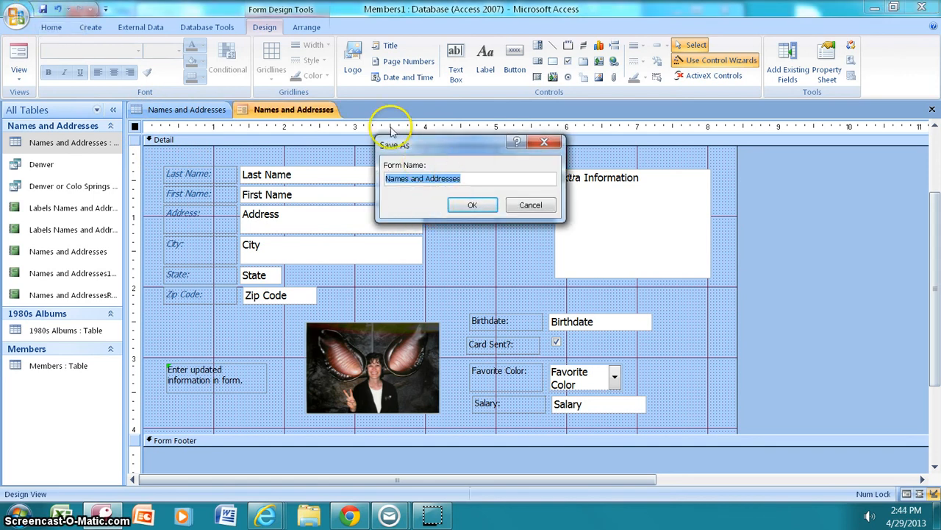
click(472, 201)
key(BackSpace)
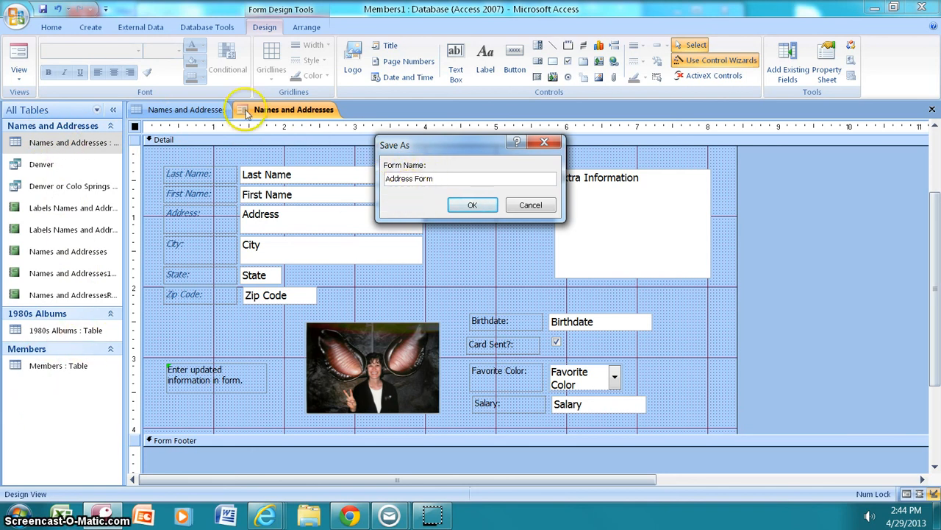
click(476, 206)
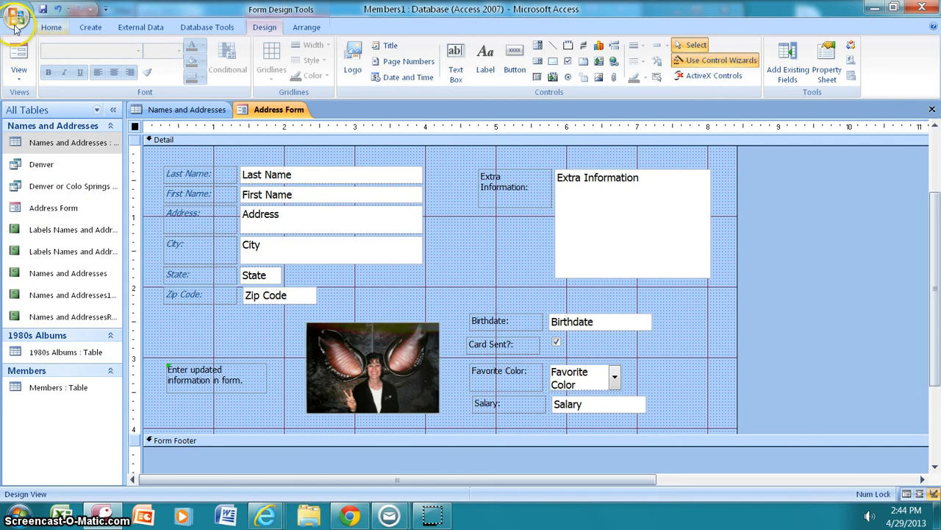
Switch the form to Form View and page forward through the records to examine the finished layout
click(19, 73)
click(46, 105)
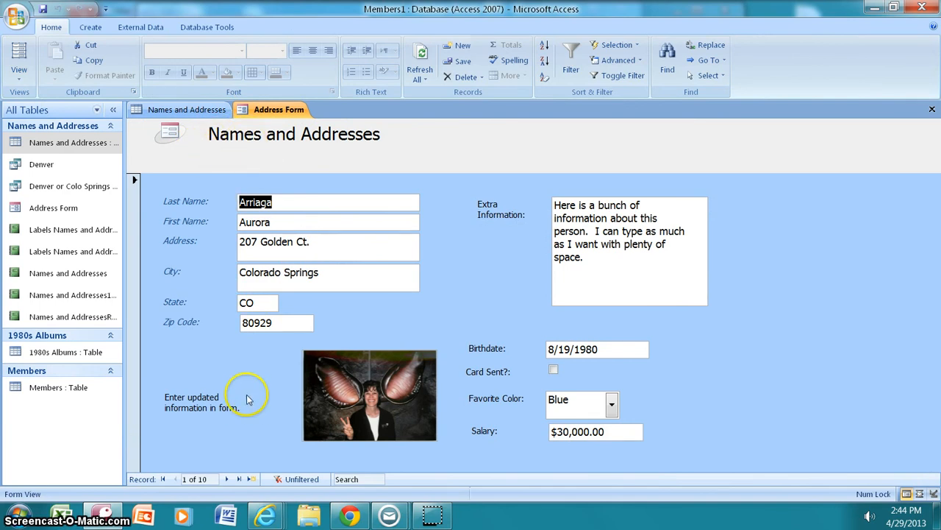
click(226, 479)
click(227, 479)
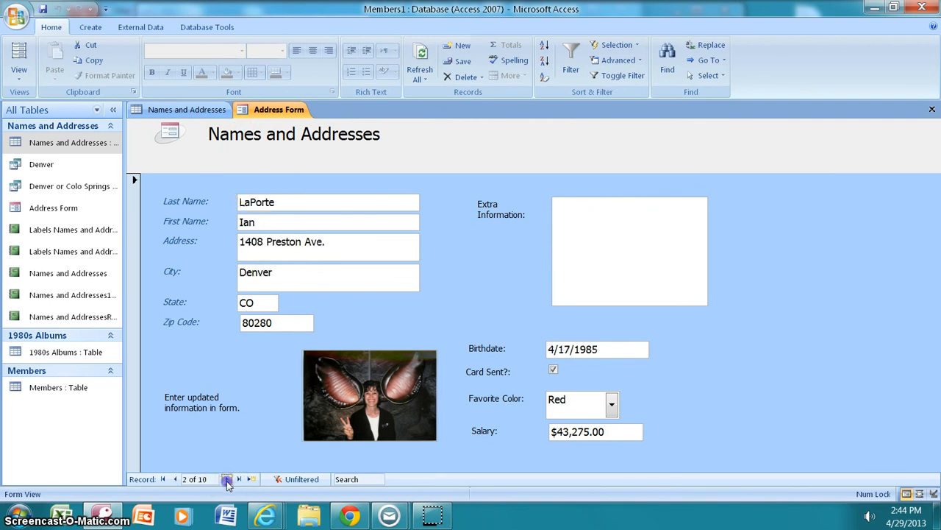
click(226, 478)
click(226, 479)
click(227, 478)
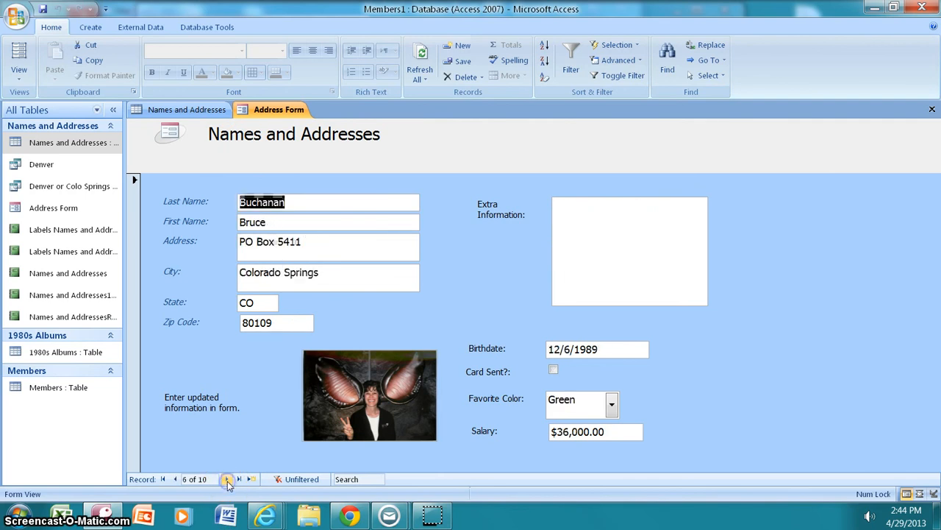
click(226, 479)
click(226, 479)
click(227, 479)
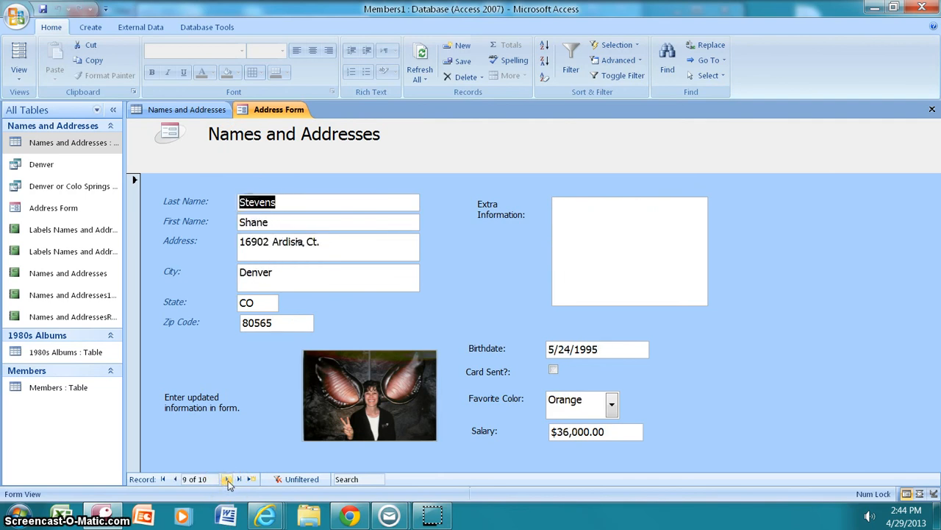
Page forward past the last record of the Address Form to the blank new record
click(226, 479)
click(227, 479)
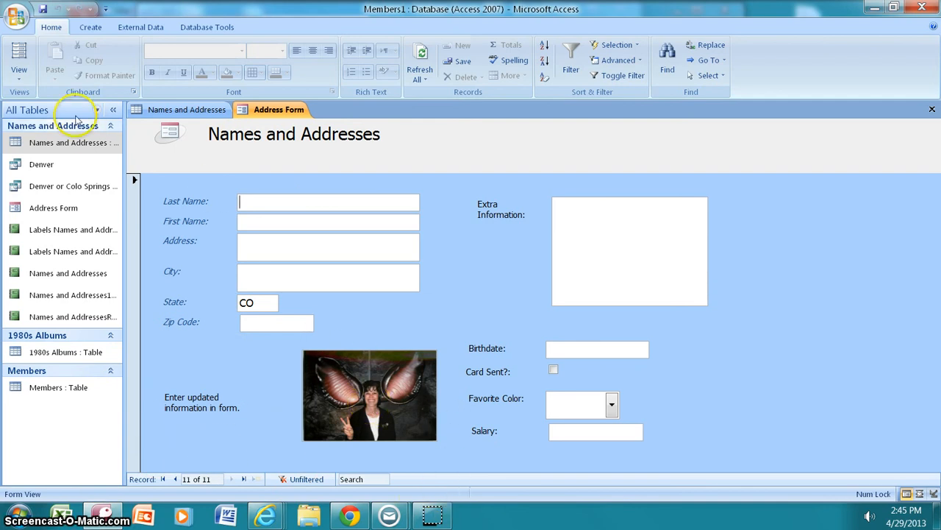
Switch the form to Design View and change the title in the Form Header to Patients
click(21, 79)
click(45, 167)
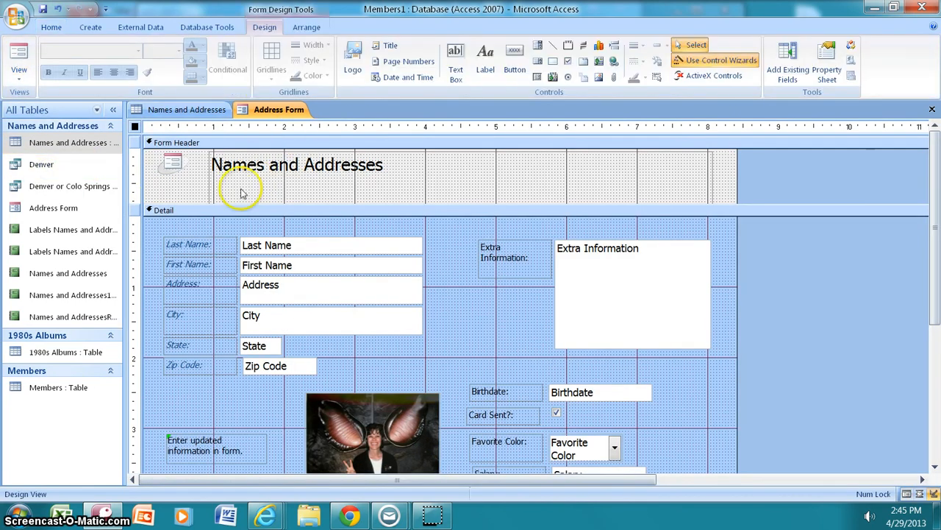
click(383, 165)
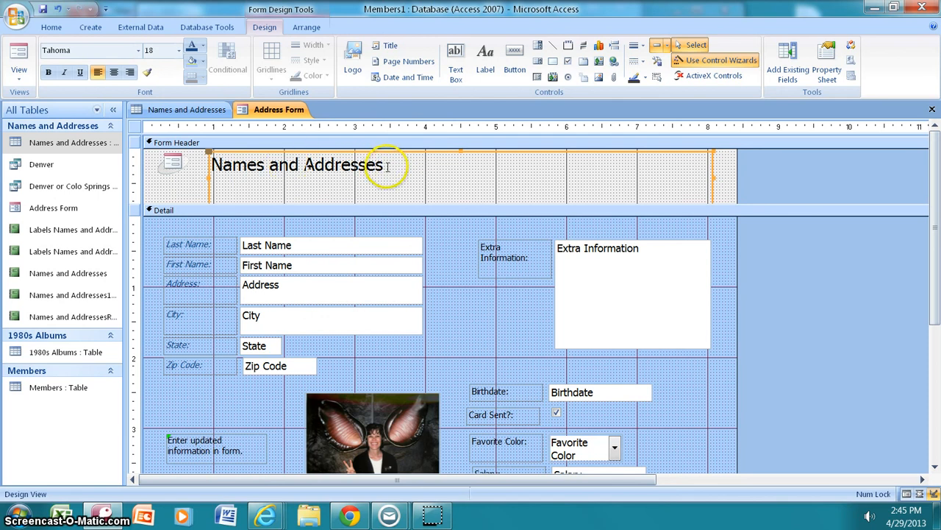
drag(388, 166, 211, 171)
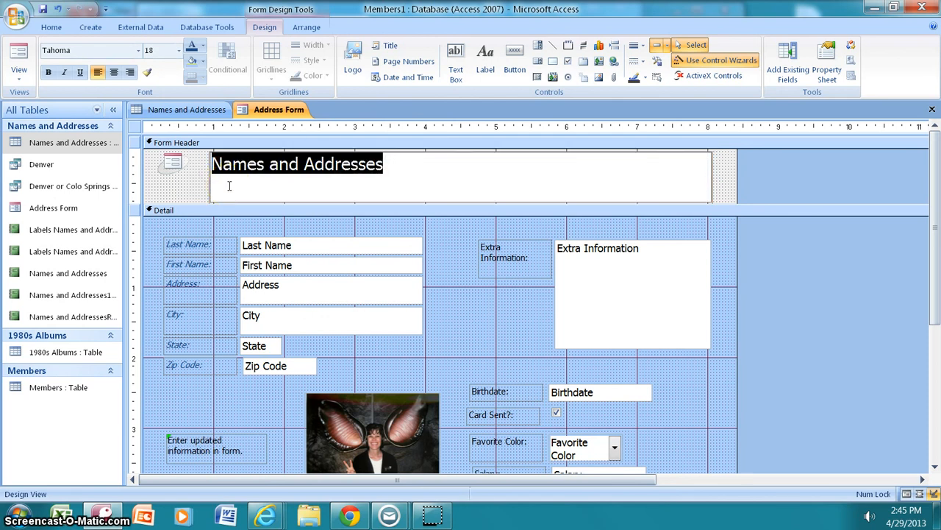
text(Patients)
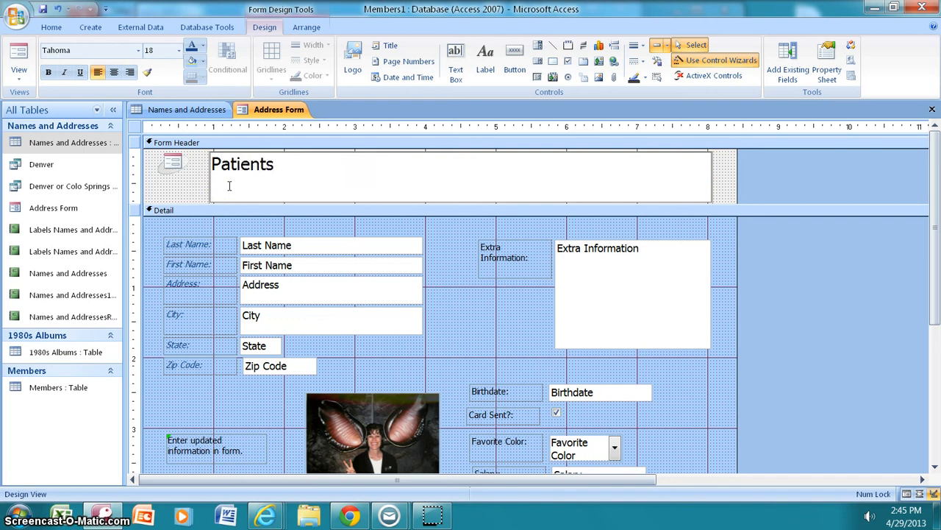
click(463, 242)
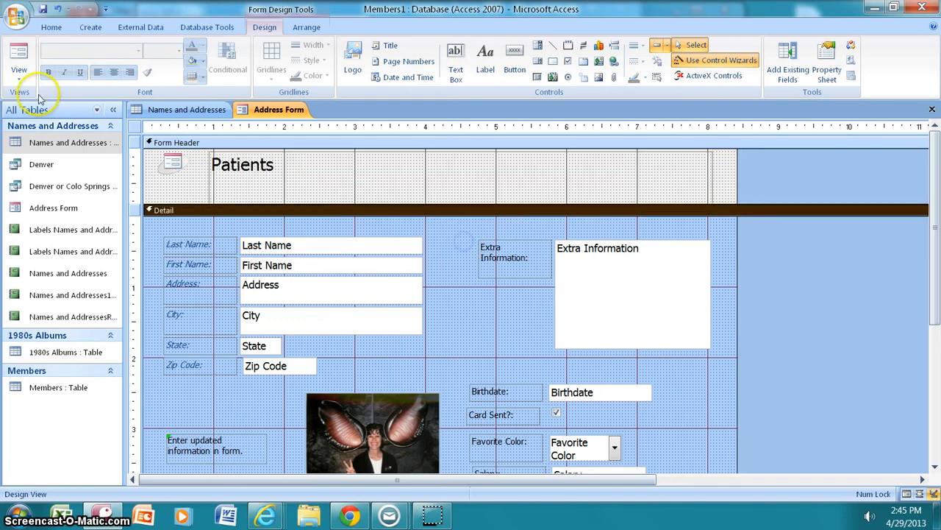
Switch the form back to Form View and go to a new blank record
click(20, 70)
click(38, 98)
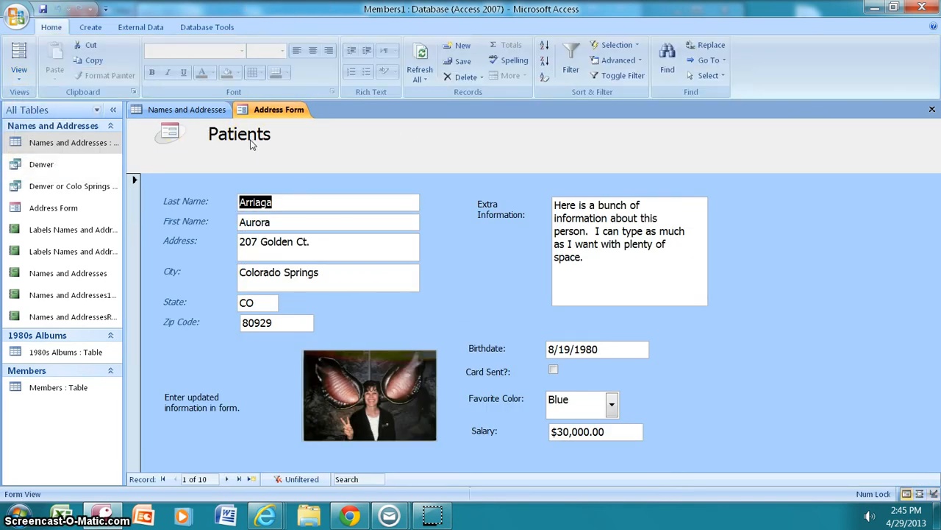
click(251, 478)
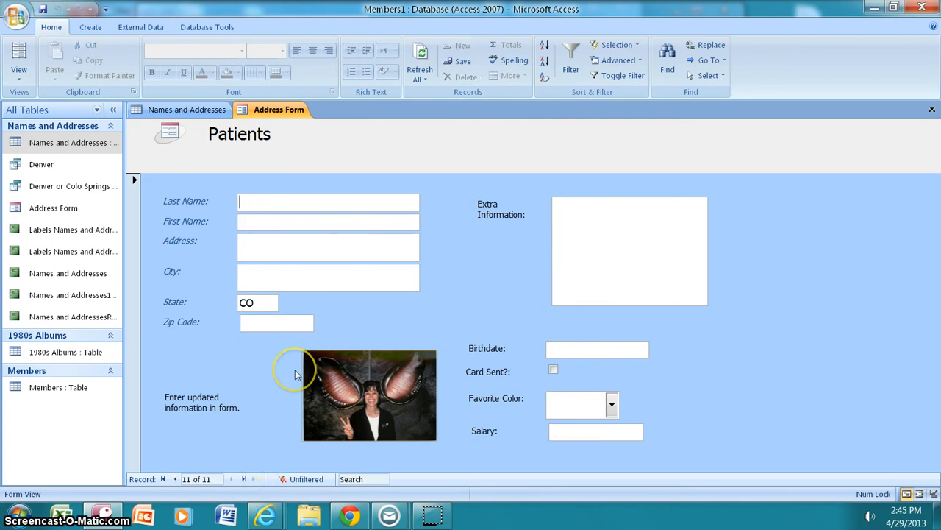